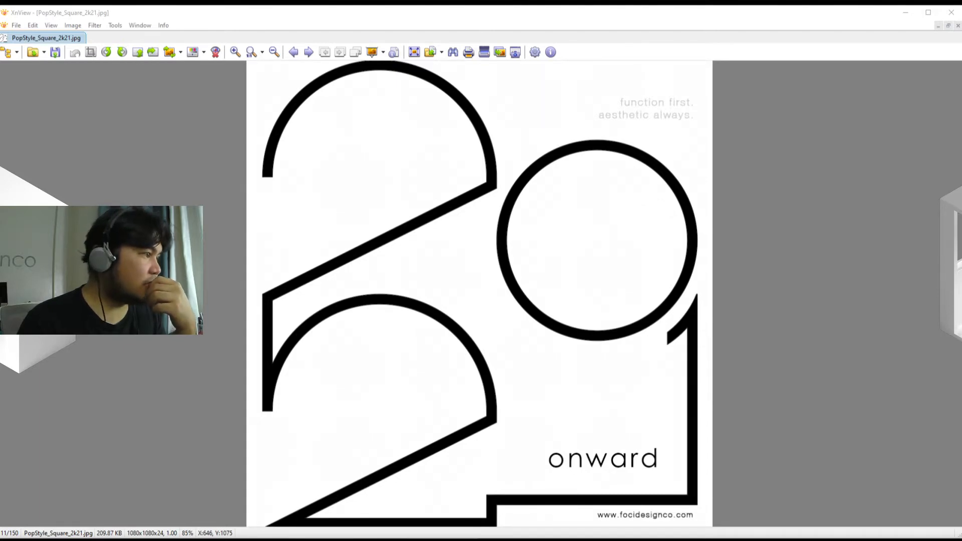
- Switch to Bamboo Paper and look over the handwritten 2021 lettering sketches across the blue page
{"action": "key", "text": "alt+Tab"}
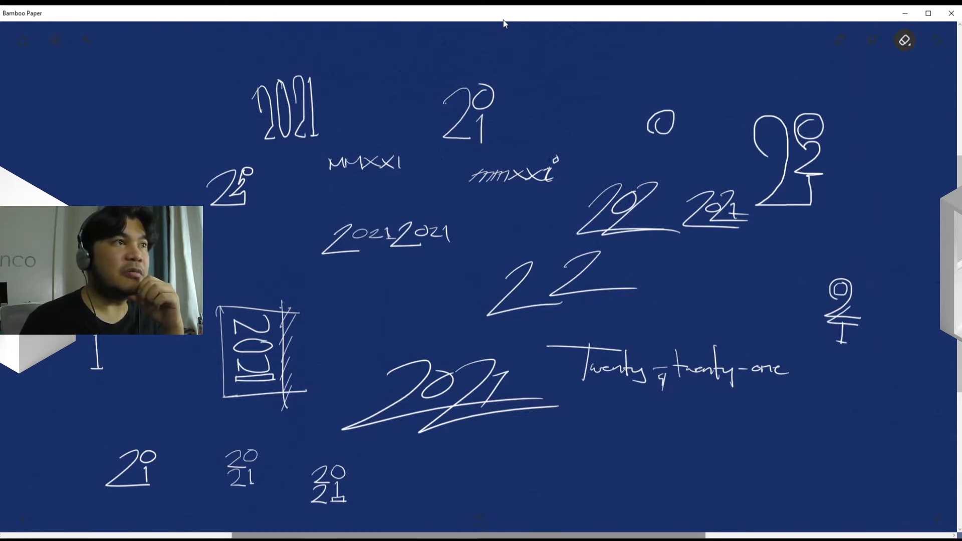
{"action": "scroll", "coordinate": [504, 23], "scroll_direction": "left", "scroll_amount": 2}
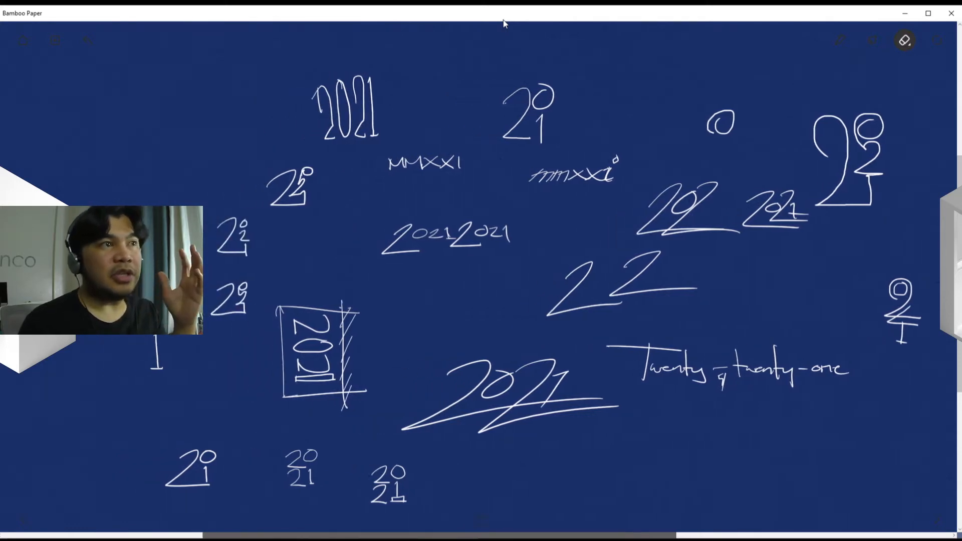
{"action": "scroll", "coordinate": [504, 23], "scroll_direction": "right", "scroll_amount": 3}
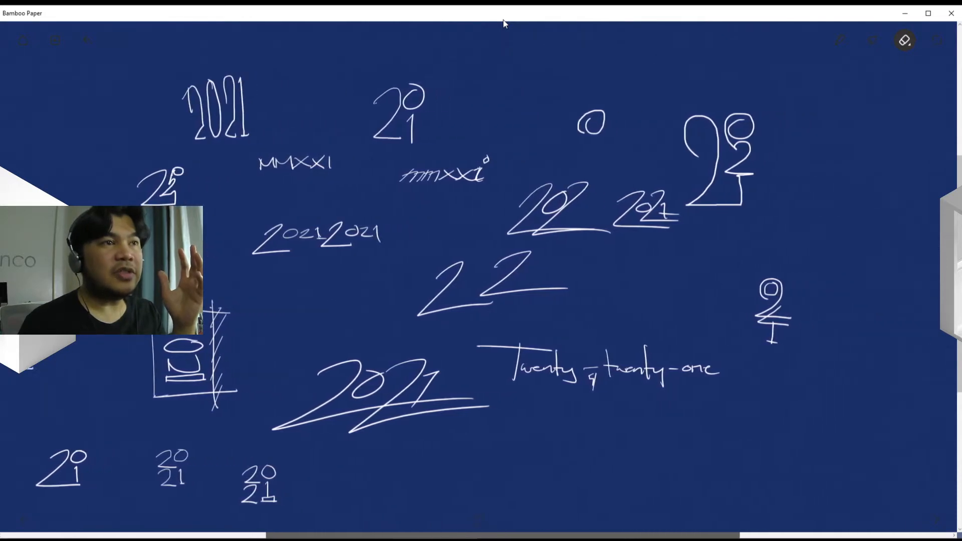
{"action": "scroll", "coordinate": [504, 23], "scroll_direction": "left", "scroll_amount": 3}
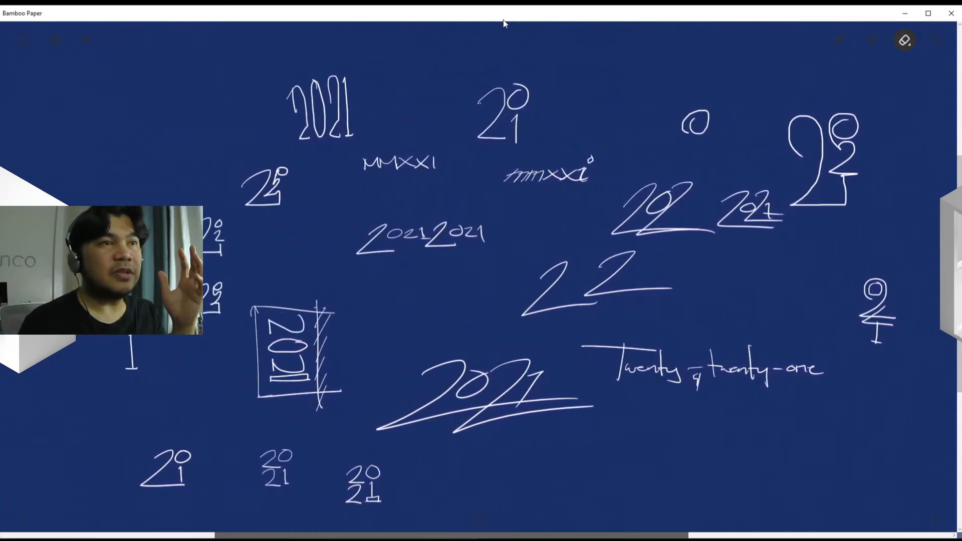
{"action": "scroll", "coordinate": [504, 24], "scroll_direction": "right", "scroll_amount": 1}
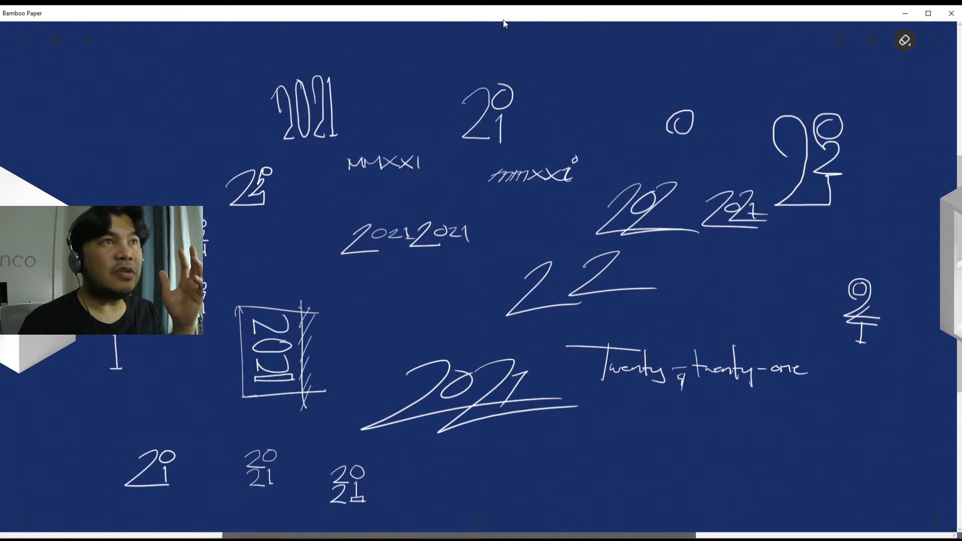
{"action": "scroll", "coordinate": [503, 20], "scroll_direction": "right", "scroll_amount": 1}
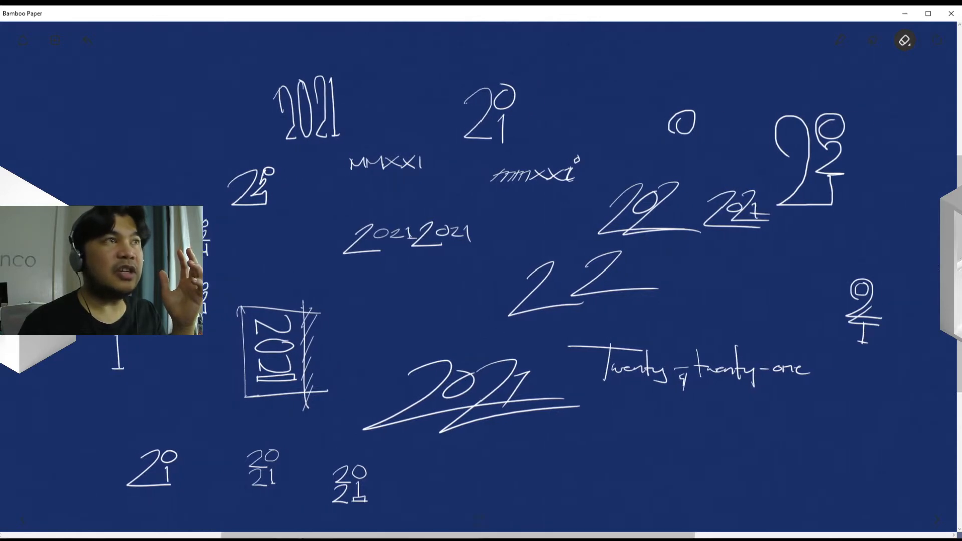
{"action": "scroll", "coordinate": [481, 281], "scroll_direction": "left", "scroll_amount": 2}
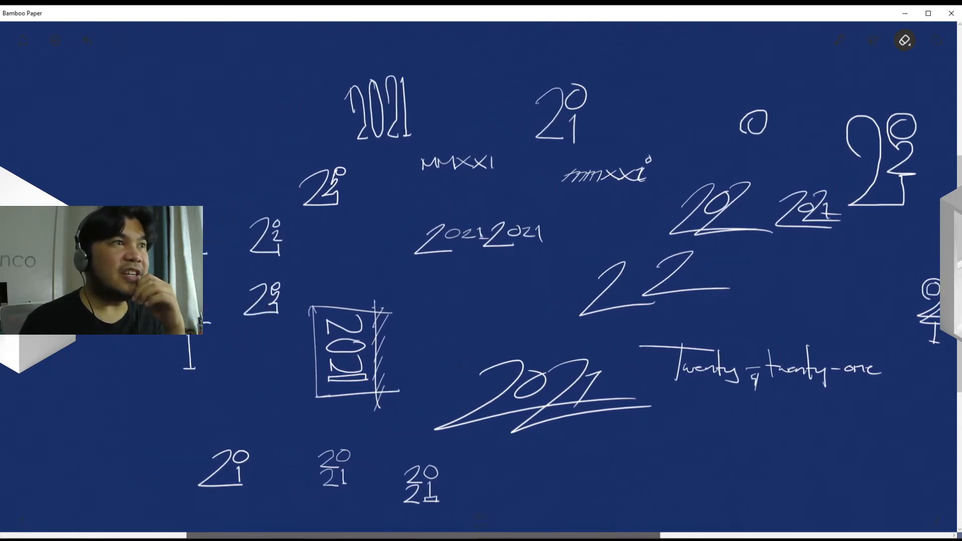
{"action": "scroll", "coordinate": [482, 280], "scroll_direction": "left", "scroll_amount": 1}
{"action": "scroll", "coordinate": [481, 281], "scroll_direction": "right", "scroll_amount": 2}
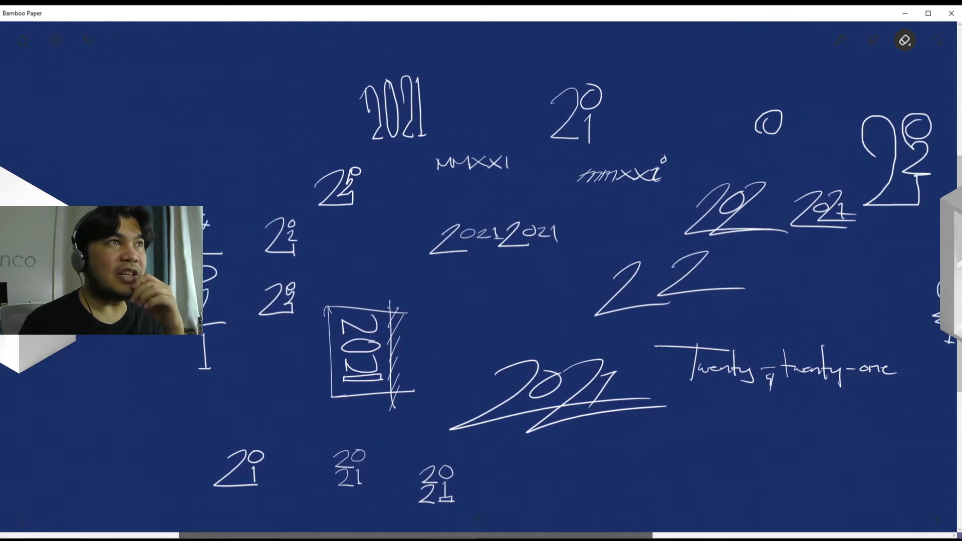
{"action": "scroll", "coordinate": [481, 281], "scroll_direction": "left", "scroll_amount": 1}
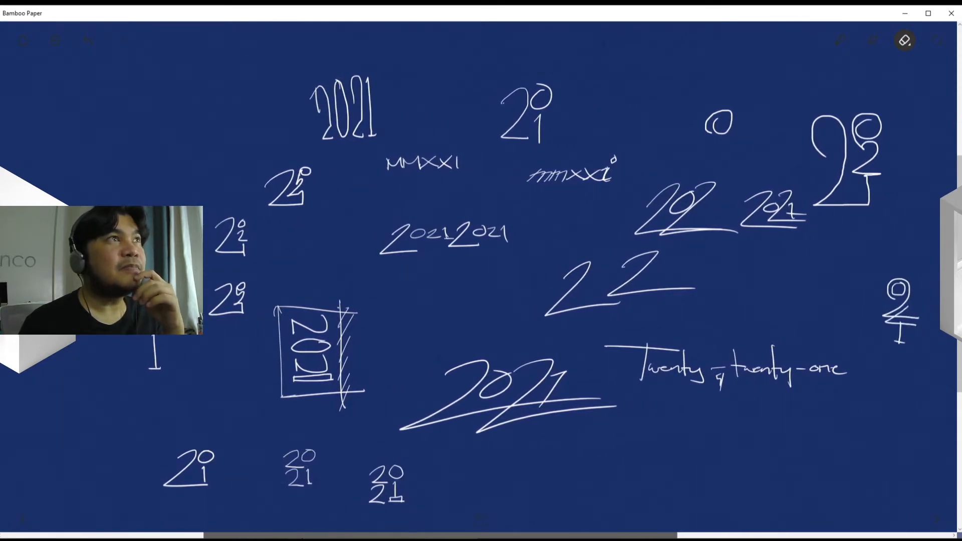
{"action": "scroll", "coordinate": [481, 281], "scroll_direction": "left", "scroll_amount": 1}
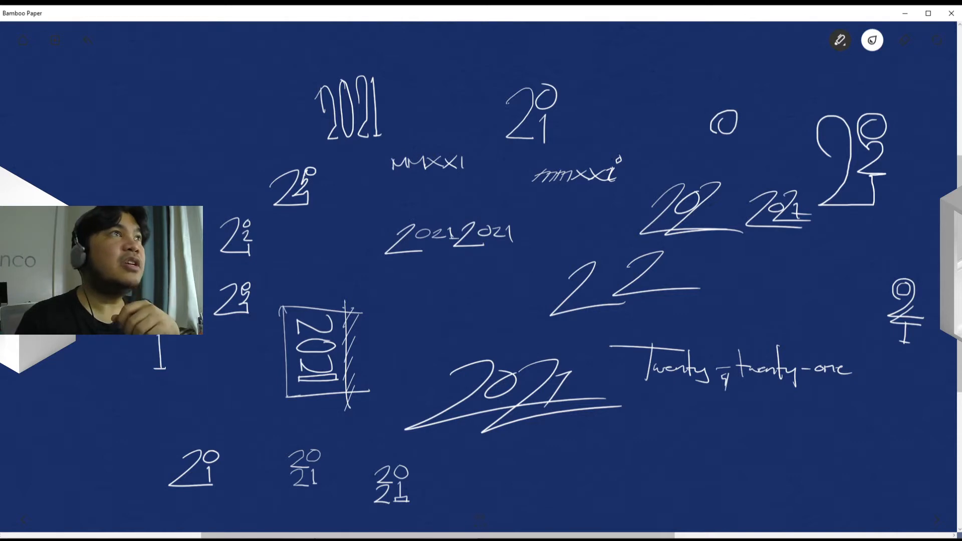
- With the pen, draw an arrow pointing at the tall, narrow 2021 sketch and a dashed box around it
{"action": "mouse_move", "coordinate": [264, 84]}
{"action": "left_mouse_down"}
{"action": "mouse_move", "coordinate": [295, 85]}
{"action": "mouse_move", "coordinate": [288, 105]}
{"action": "left_mouse_up"}
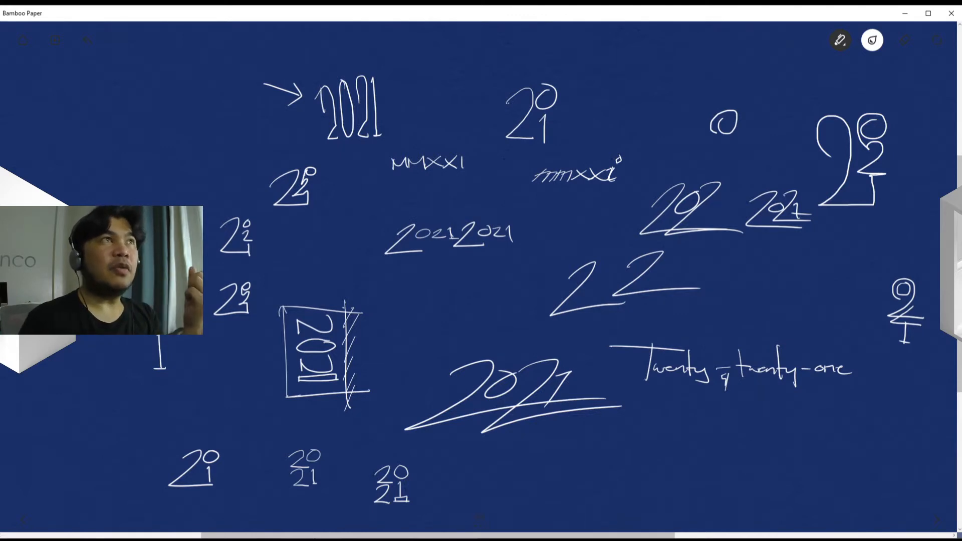
{"action": "left_click_drag", "start_coordinate": [307, 67], "coordinate": [320, 67]}
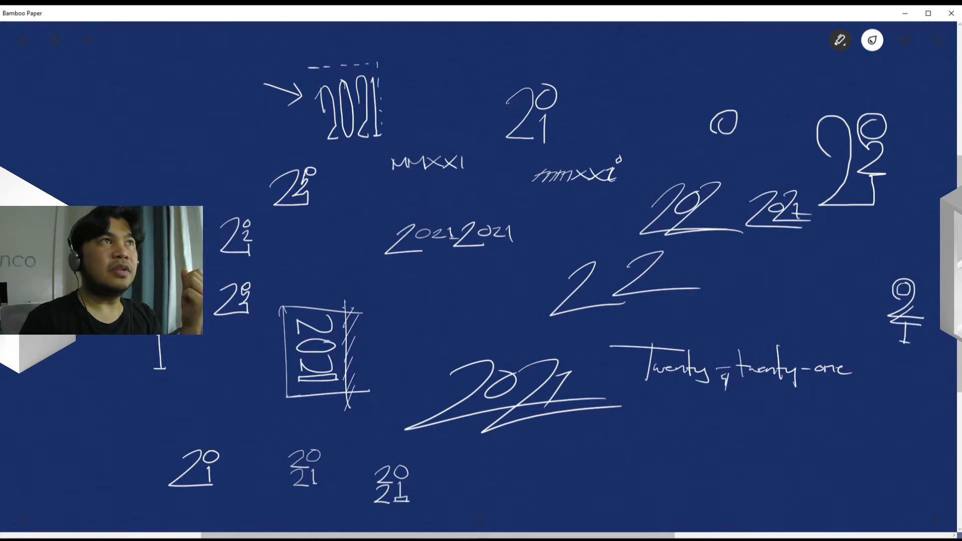
{"action": "left_click_drag", "start_coordinate": [381, 125], "coordinate": [383, 140]}
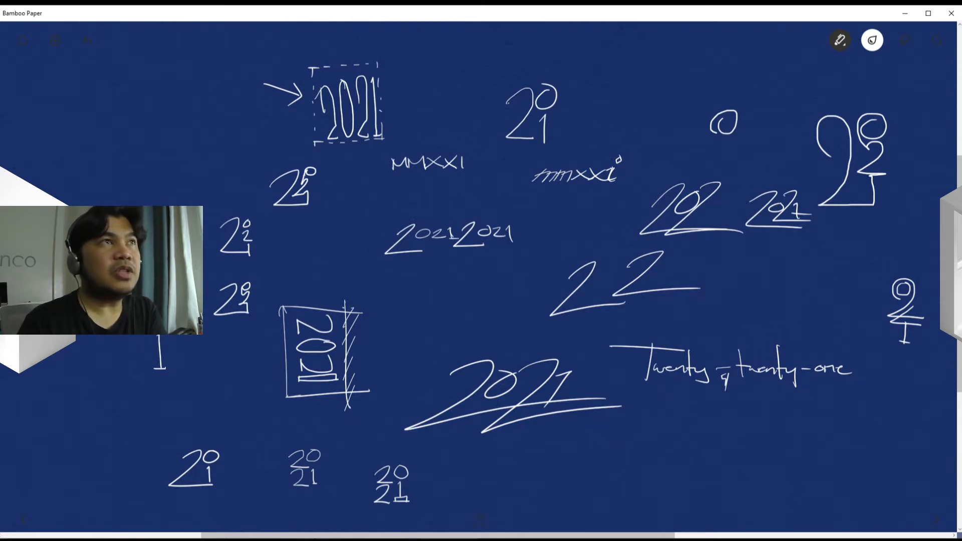
- Underline the uppercase MMXXI and lowercase mmxxi sketches and label them "uc" and "lc"
{"action": "left_click_drag", "start_coordinate": [389, 176], "coordinate": [468, 175]}
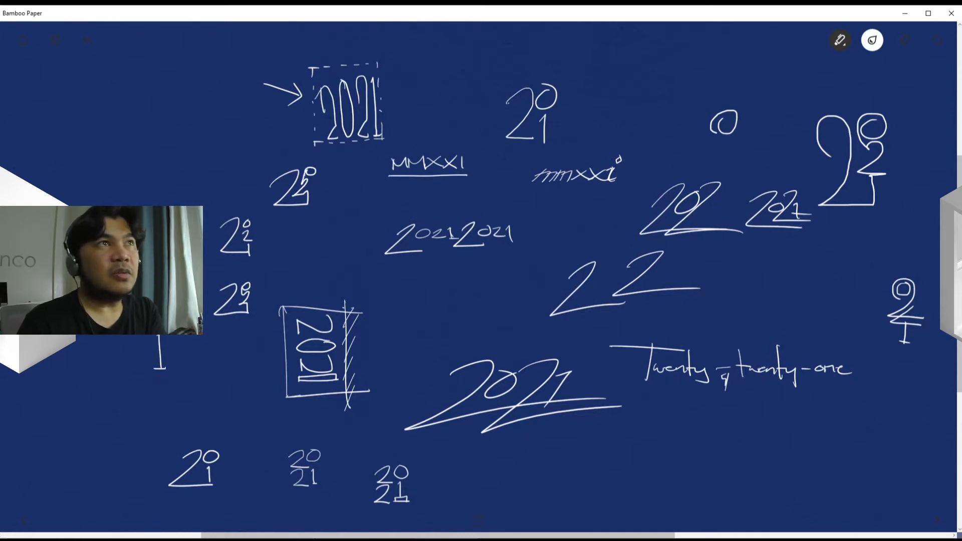
{"action": "left_click_drag", "start_coordinate": [437, 131], "coordinate": [451, 137]}
{"action": "mouse_move", "coordinate": [529, 185]}
{"action": "left_mouse_down"}
{"action": "mouse_move", "coordinate": [618, 183]}
{"action": "mouse_move", "coordinate": [588, 193]}
{"action": "left_mouse_up"}
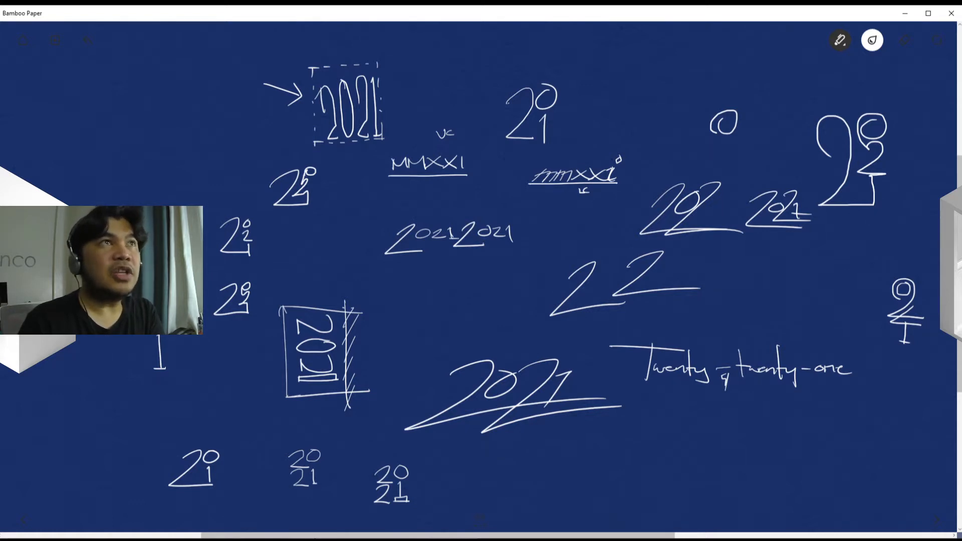
- Mark the upper and lower reading rows of the large-2 sketch with stacked 0 and 1, using a dash before and an arrow after each
{"action": "left_click_drag", "start_coordinate": [482, 99], "coordinate": [493, 100]}
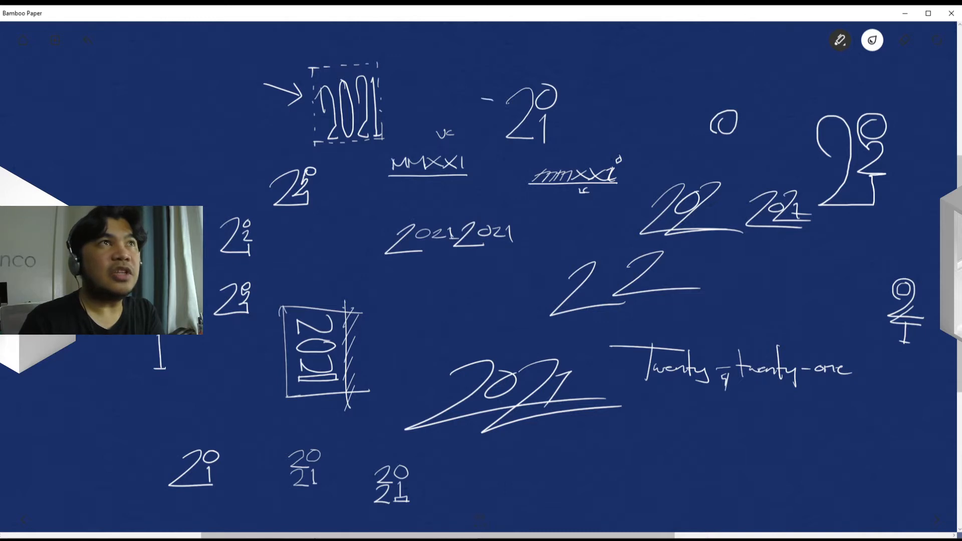
{"action": "left_click_drag", "start_coordinate": [565, 98], "coordinate": [574, 102]}
{"action": "left_click_drag", "start_coordinate": [480, 132], "coordinate": [499, 132]}
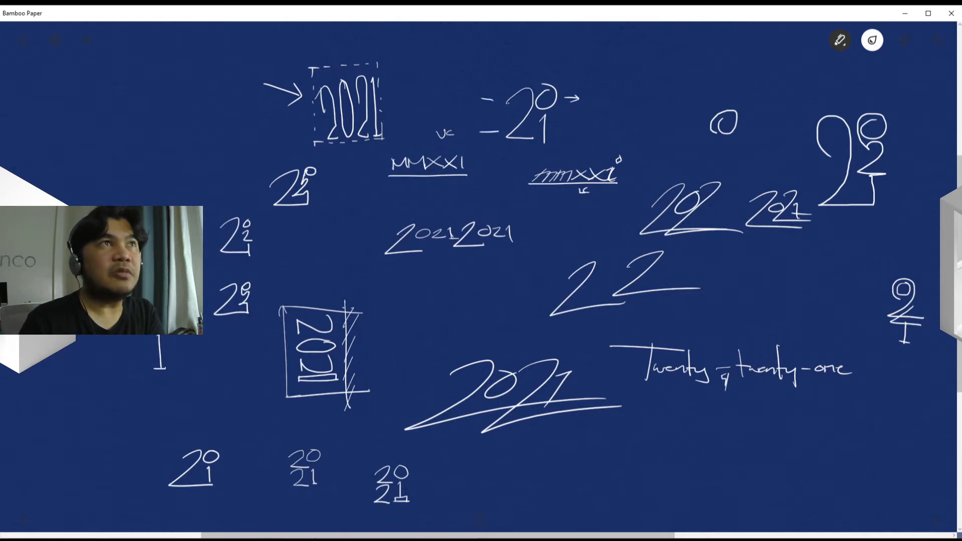
{"action": "left_click_drag", "start_coordinate": [567, 127], "coordinate": [567, 136]}
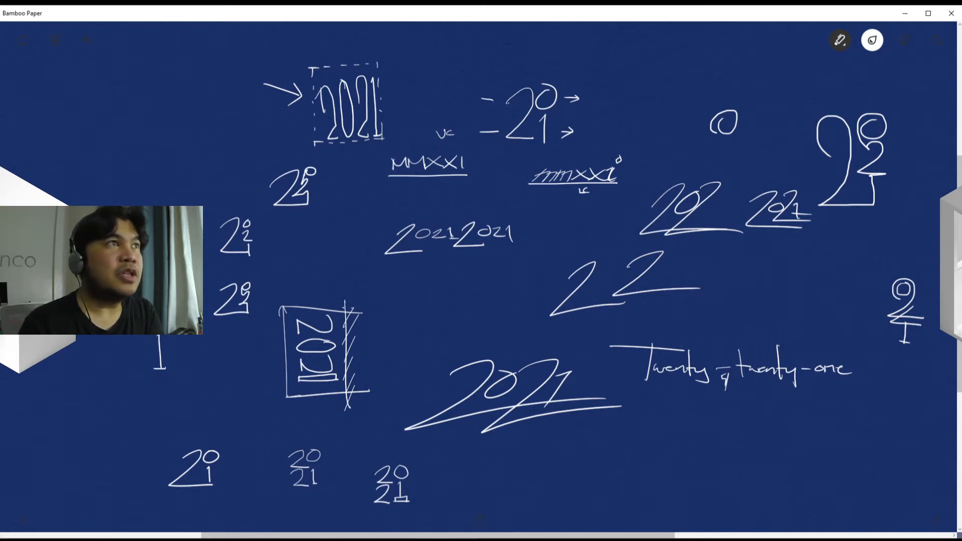
- Write 2020 with a curved arrow to a rotated 2021, and draw a second arrow from it to the boxed 2021
{"action": "scroll", "coordinate": [481, 281], "scroll_direction": "left", "scroll_amount": 5}
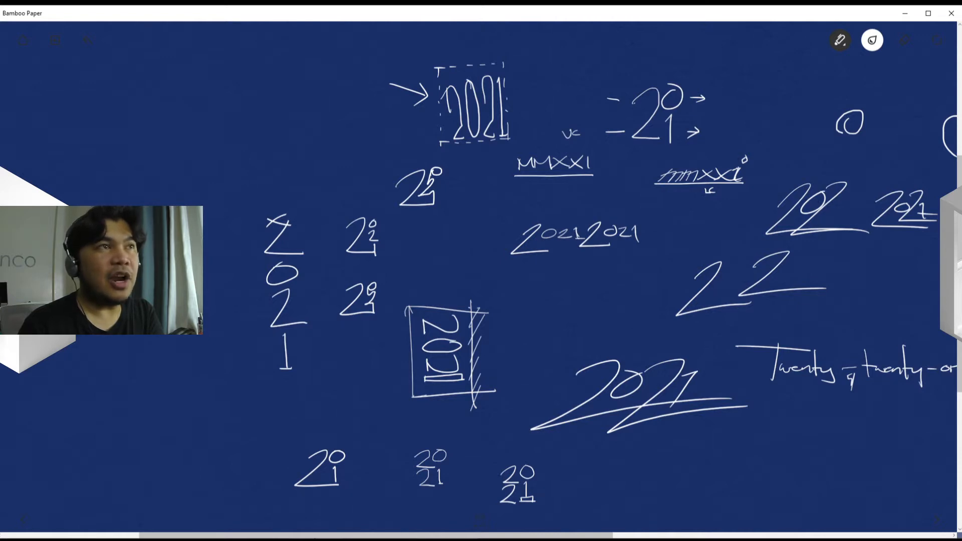
{"action": "mouse_move", "coordinate": [511, 316]}
{"action": "left_mouse_down"}
{"action": "mouse_move", "coordinate": [552, 330]}
{"action": "mouse_move", "coordinate": [558, 284]}
{"action": "mouse_move", "coordinate": [610, 279]}
{"action": "mouse_move", "coordinate": [595, 315]}
{"action": "left_mouse_up"}
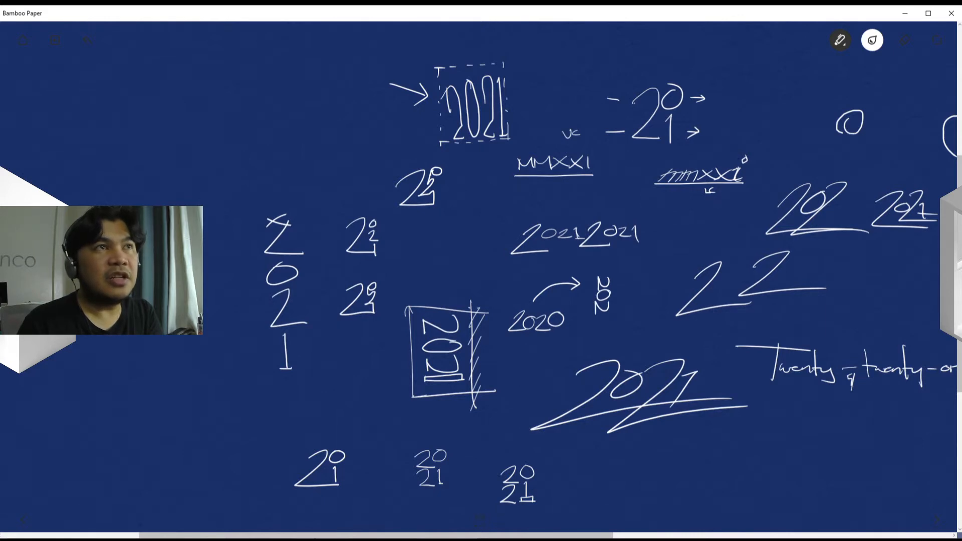
{"action": "mouse_move", "coordinate": [596, 318]}
{"action": "left_mouse_down"}
{"action": "mouse_move", "coordinate": [612, 316]}
{"action": "mouse_move", "coordinate": [503, 362]}
{"action": "mouse_move", "coordinate": [518, 371]}
{"action": "left_mouse_up"}
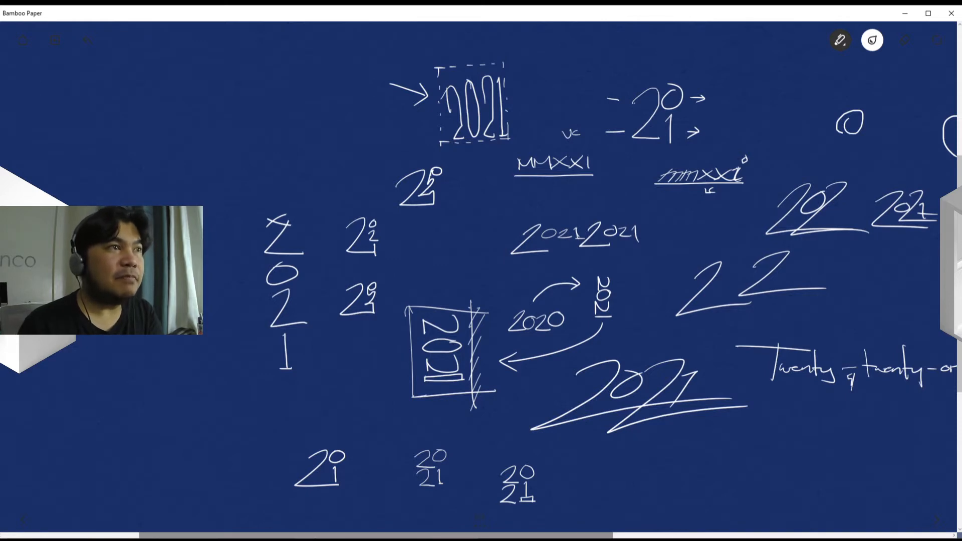
- Set the pen colour to white
{"action": "left_click_drag", "start_coordinate": [376, 536], "coordinate": [408, 536]}
{"action": "scroll", "coordinate": [481, 277], "scroll_direction": "right", "scroll_amount": 1}
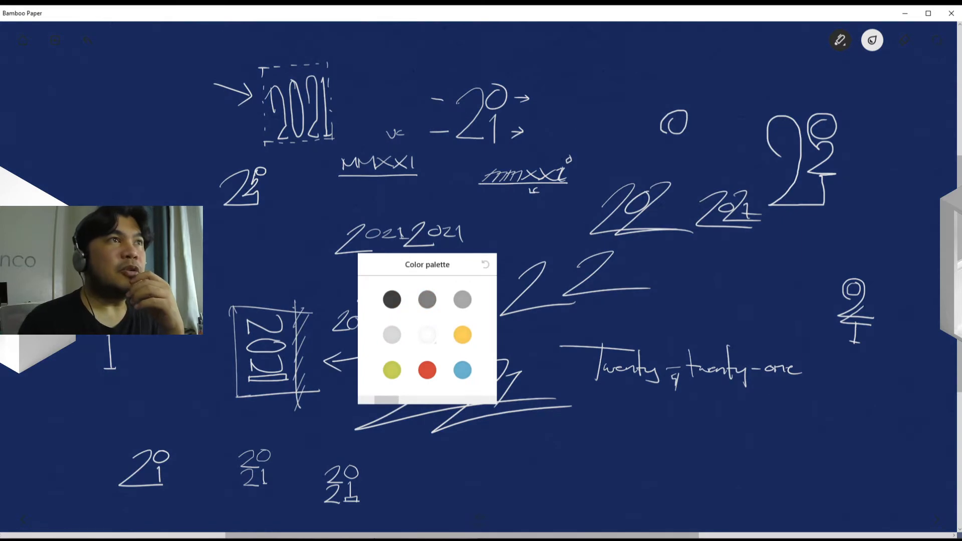
{"action": "left_click", "coordinate": [436, 342]}
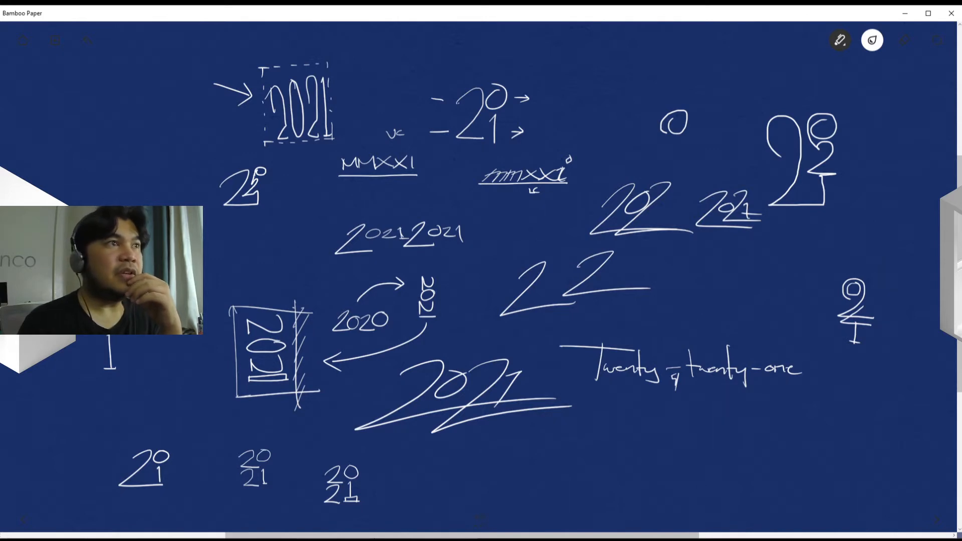
- Trace over the vertical 2021 digits and draw a curved arrow around the two compact 2021 variants up to the third one
{"action": "left_click_drag", "start_coordinate": [459, 536], "coordinate": [373, 536]}
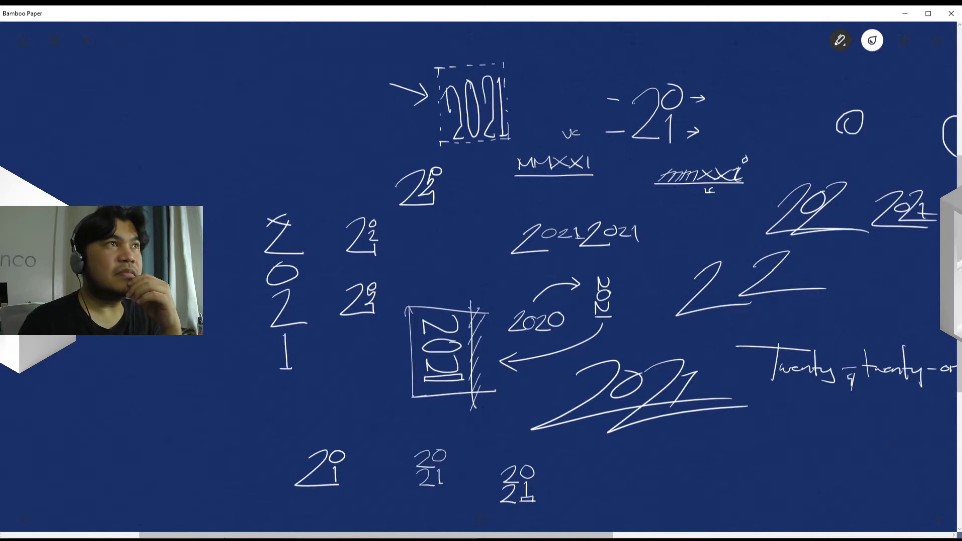
{"action": "mouse_move", "coordinate": [269, 219]}
{"action": "left_mouse_down"}
{"action": "mouse_move", "coordinate": [289, 221]}
{"action": "mouse_move", "coordinate": [288, 297]}
{"action": "mouse_move", "coordinate": [308, 322]}
{"action": "mouse_move", "coordinate": [277, 342]}
{"action": "mouse_move", "coordinate": [287, 378]}
{"action": "mouse_move", "coordinate": [301, 364]}
{"action": "left_mouse_up"}
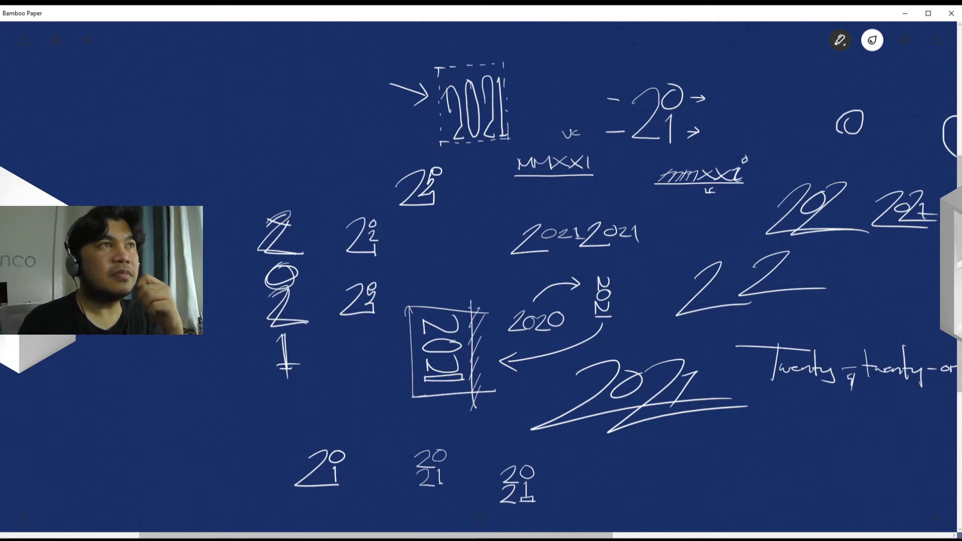
{"action": "mouse_move", "coordinate": [335, 248]}
{"action": "left_mouse_down"}
{"action": "mouse_move", "coordinate": [333, 312]}
{"action": "mouse_move", "coordinate": [383, 303]}
{"action": "mouse_move", "coordinate": [405, 226]}
{"action": "mouse_move", "coordinate": [418, 237]}
{"action": "left_mouse_up"}
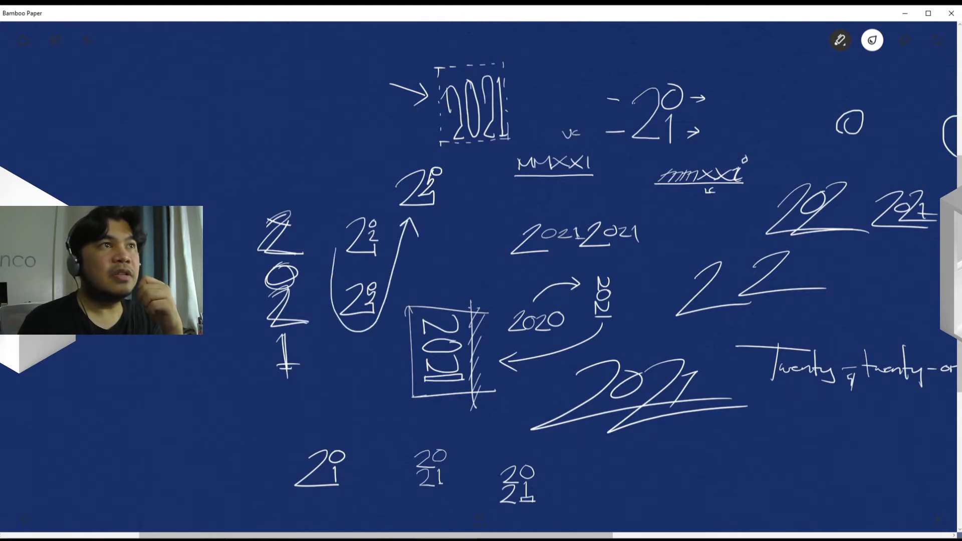
- Draw a vertical and a horizontal guide line crossing through the middle of the plain 20-over-21 sketch
{"action": "scroll", "coordinate": [481, 281], "scroll_direction": "right", "scroll_amount": 2}
{"action": "scroll", "coordinate": [481, 281], "scroll_direction": "right", "scroll_amount": 6}
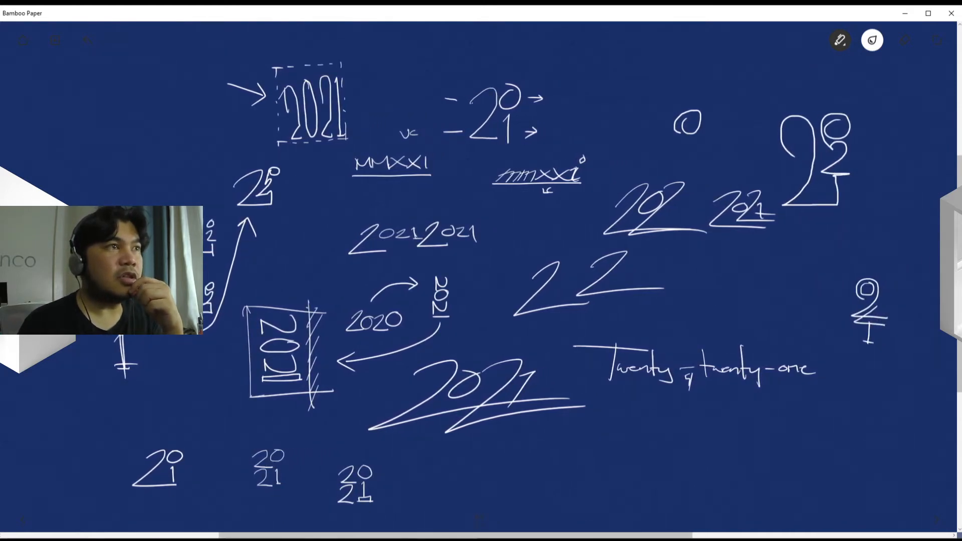
{"action": "scroll", "coordinate": [482, 281], "scroll_direction": "left", "scroll_amount": 3}
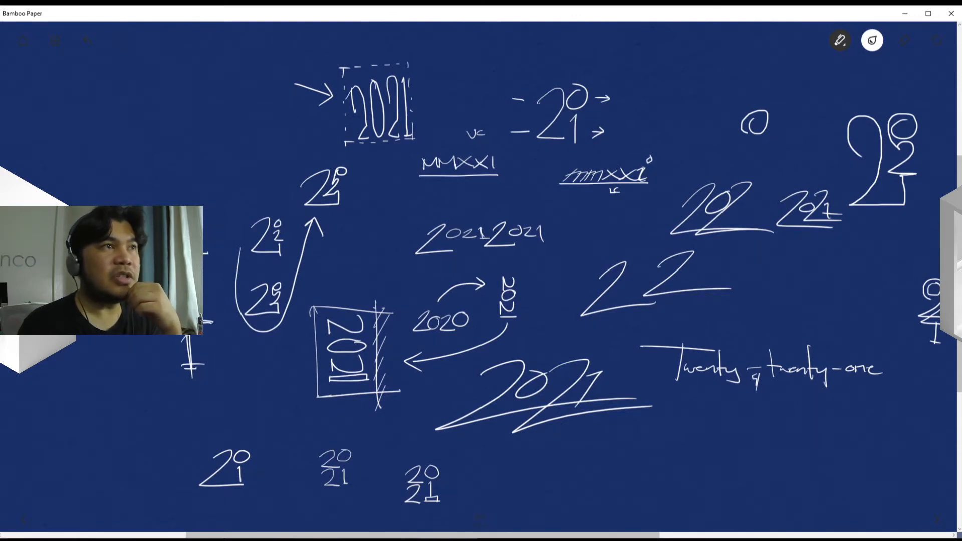
{"action": "left_click_drag", "start_coordinate": [336, 440], "coordinate": [338, 501]}
{"action": "left_click_drag", "start_coordinate": [303, 466], "coordinate": [370, 459]}
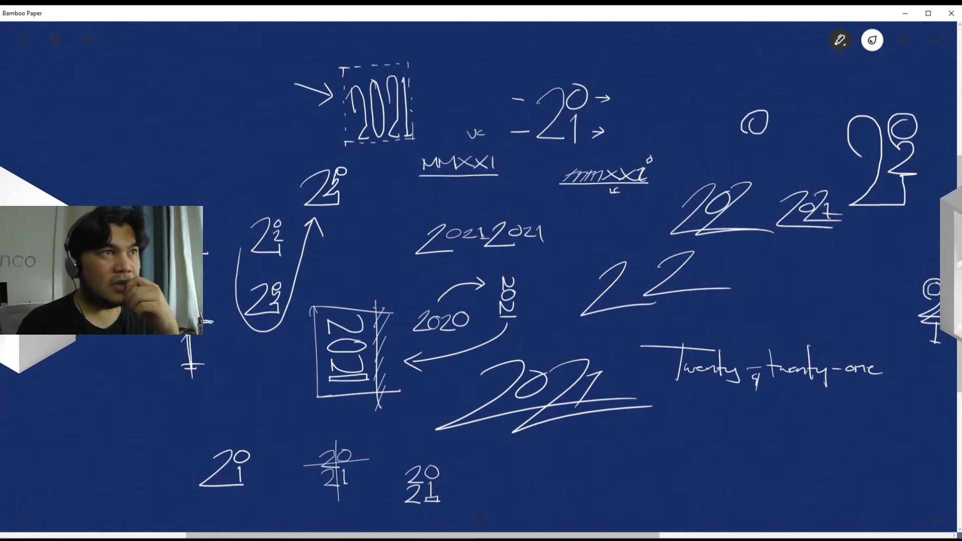
- Draw grid lines and an enclosing box over the 20-over-21 sketch whose 1 has a block base
{"action": "mouse_move", "coordinate": [426, 453]}
{"action": "left_mouse_down"}
{"action": "mouse_move", "coordinate": [424, 512]}
{"action": "mouse_move", "coordinate": [424, 483]}
{"action": "mouse_move", "coordinate": [452, 476]}
{"action": "mouse_move", "coordinate": [450, 495]}
{"action": "left_mouse_up"}
{"action": "left_click_drag", "start_coordinate": [442, 454], "coordinate": [445, 516]}
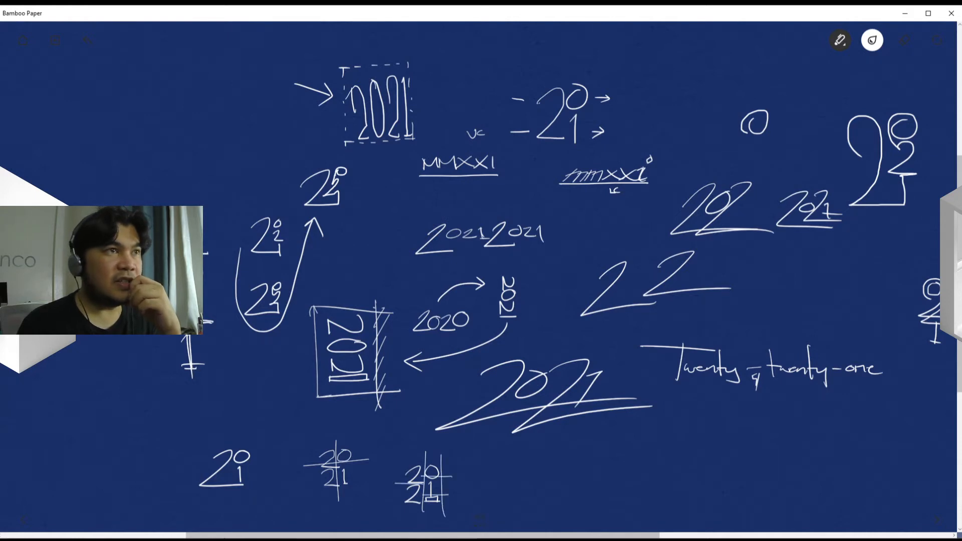
{"action": "mouse_move", "coordinate": [399, 466]}
{"action": "left_mouse_down"}
{"action": "mouse_move", "coordinate": [401, 515]}
{"action": "mouse_move", "coordinate": [453, 458]}
{"action": "left_mouse_up"}
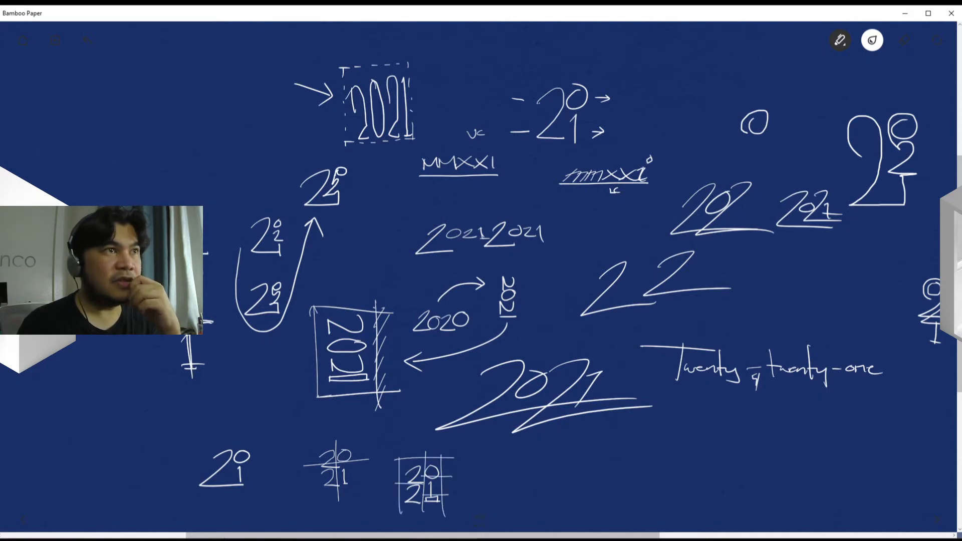
{"action": "left_click_drag", "start_coordinate": [398, 511], "coordinate": [452, 516]}
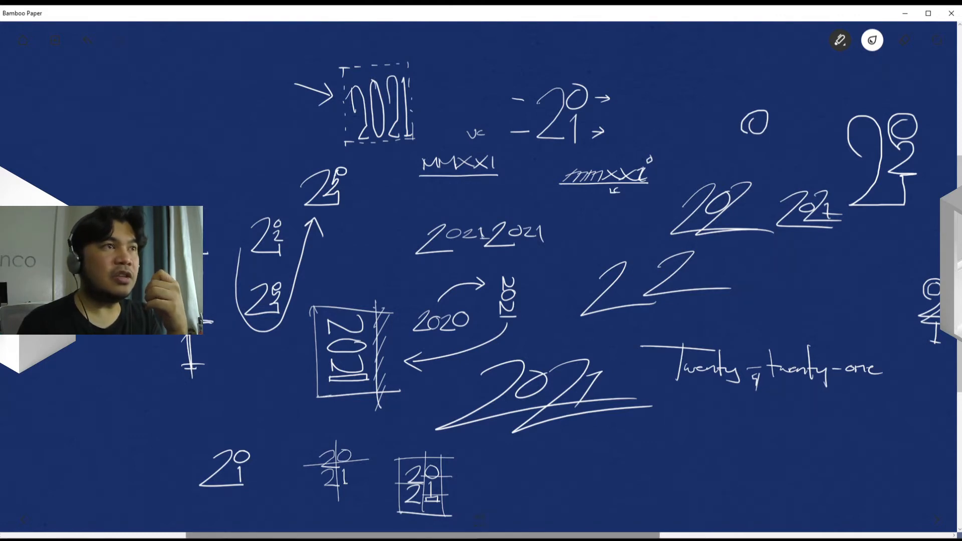
{"action": "scroll", "coordinate": [566, 278], "scroll_direction": "right", "scroll_amount": 1}
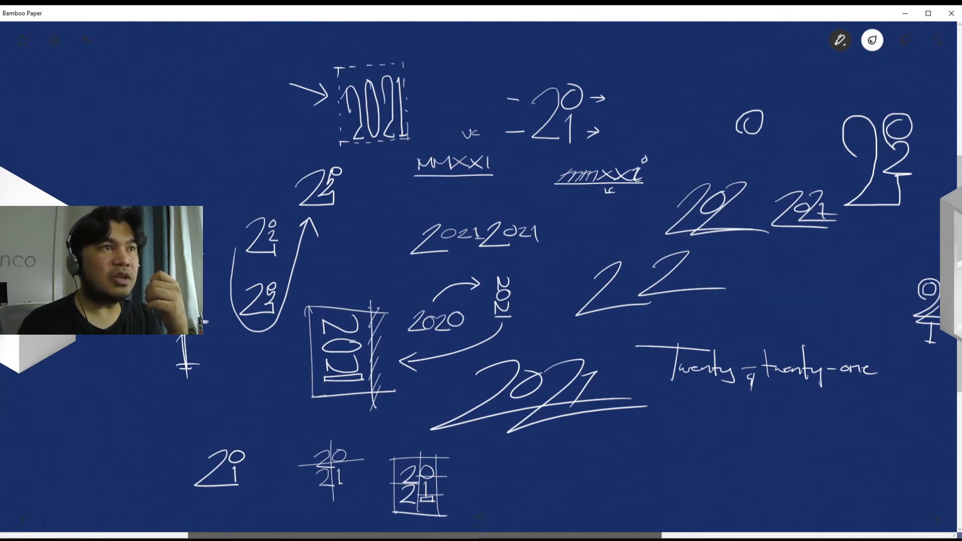
{"action": "scroll", "coordinate": [624, 188], "scroll_direction": "right", "scroll_amount": 5}
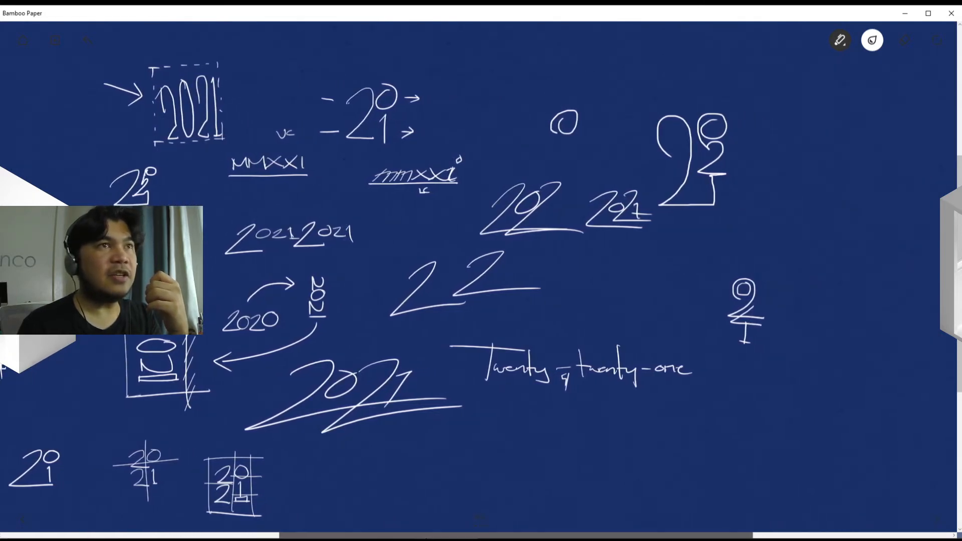
{"action": "scroll", "coordinate": [481, 276], "scroll_direction": "right", "scroll_amount": 2}
{"action": "scroll", "coordinate": [482, 275], "scroll_direction": "left", "scroll_amount": 3}
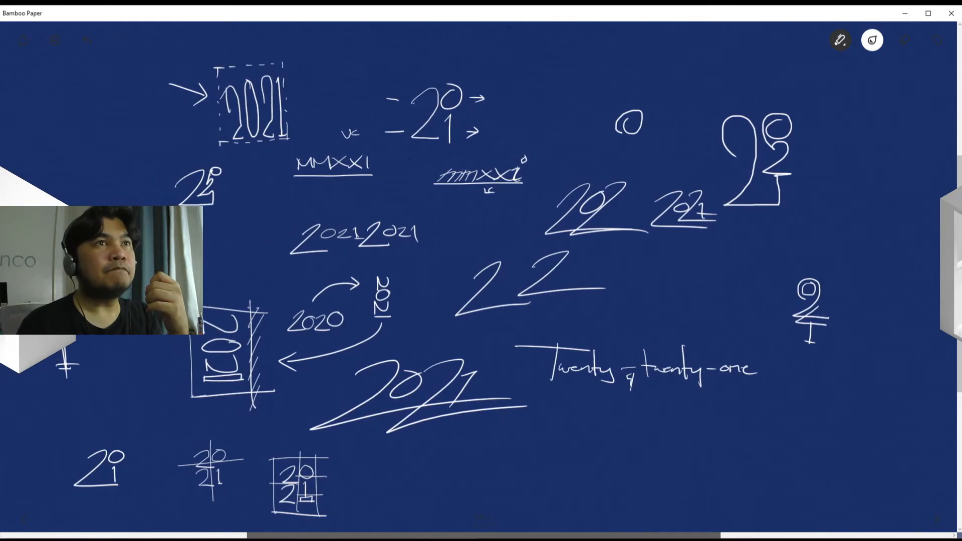
- Draw a star beside the boxed 20-over-21 sketch and another beside the compact 2021 variant that the curved arrow points to
{"action": "scroll", "coordinate": [481, 275], "scroll_direction": "left", "scroll_amount": 5}
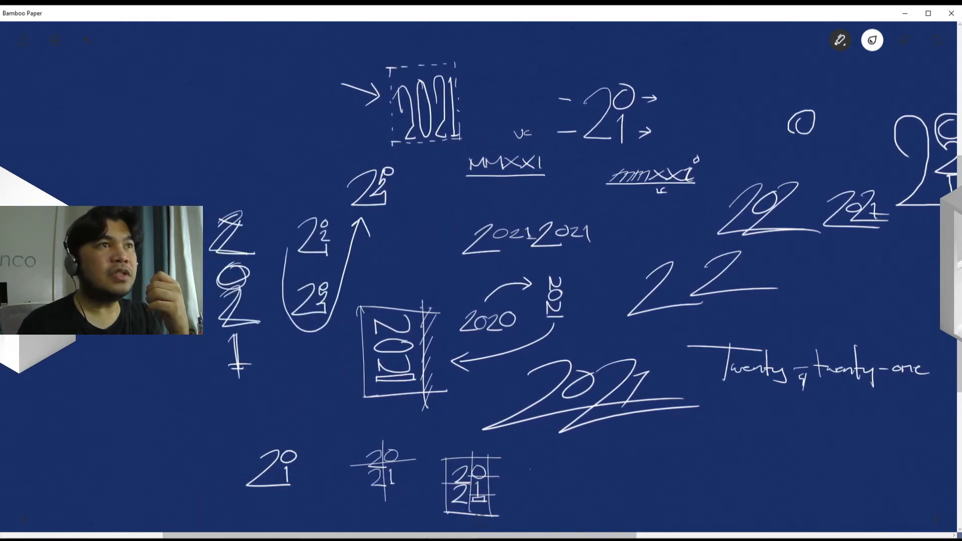
{"action": "mouse_move", "coordinate": [500, 457]}
{"action": "left_mouse_down"}
{"action": "mouse_move", "coordinate": [516, 451]}
{"action": "mouse_move", "coordinate": [504, 471]}
{"action": "left_mouse_up"}
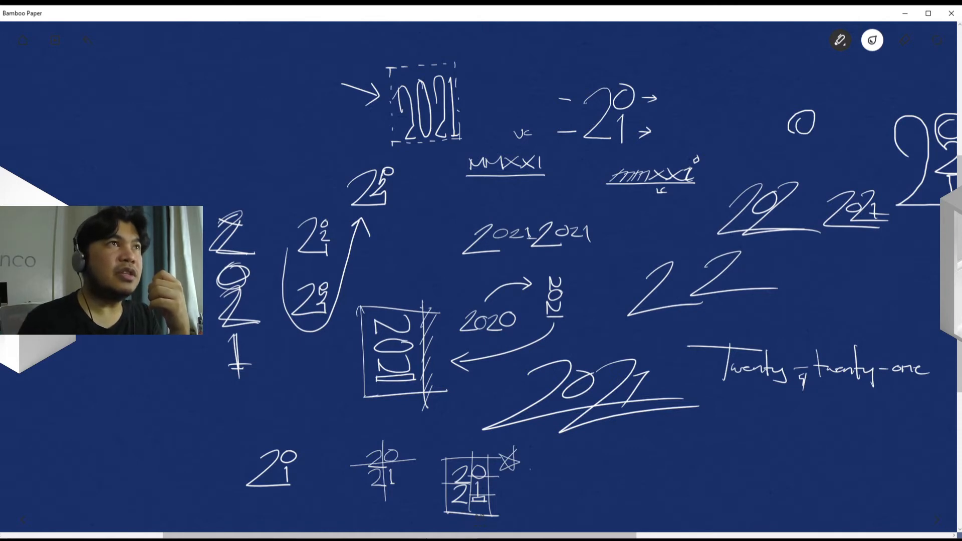
{"action": "mouse_move", "coordinate": [390, 200]}
{"action": "left_mouse_down"}
{"action": "mouse_move", "coordinate": [399, 181]}
{"action": "mouse_move", "coordinate": [404, 202]}
{"action": "mouse_move", "coordinate": [403, 175]}
{"action": "left_mouse_up"}
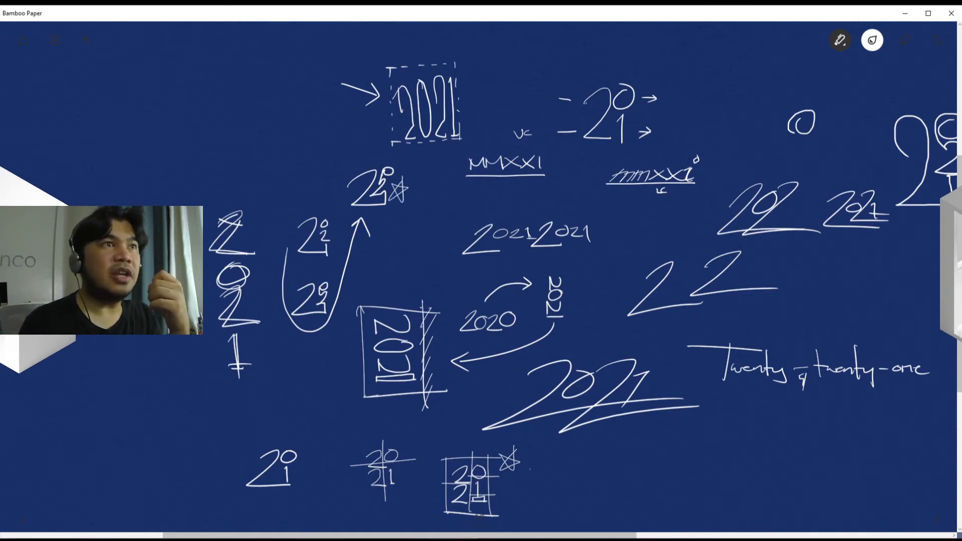
- Switch to the ModTable_05.dwg drawing in AutoCAD and select the outer square framing the leftmost 2021 layout
{"action": "left_click_drag", "start_coordinate": [399, 536], "coordinate": [459, 535]}
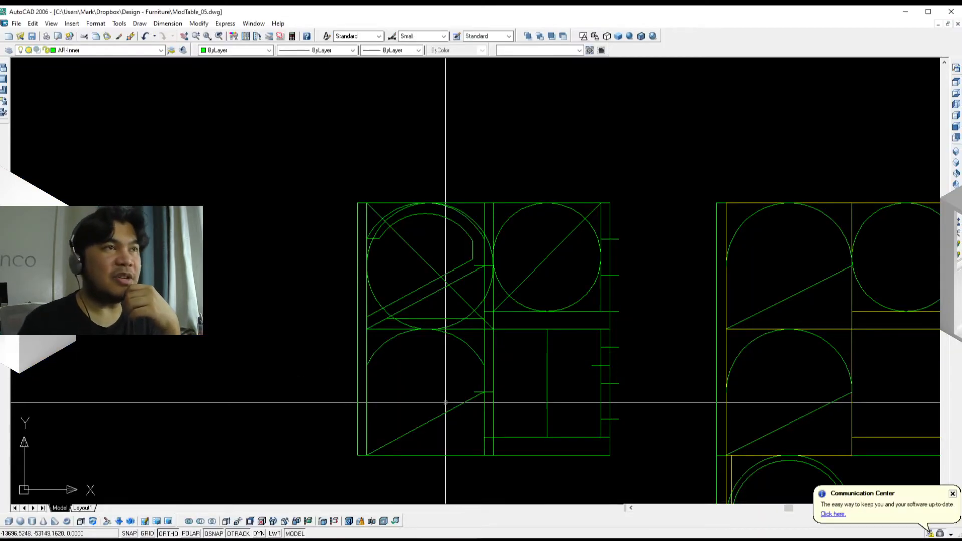
{"action": "mouse_move", "coordinate": [445, 403]}
{"action": "middle_mouse_down"}
{"action": "mouse_move", "coordinate": [398, 333]}
{"action": "mouse_move", "coordinate": [440, 365]}
{"action": "middle_mouse_up"}
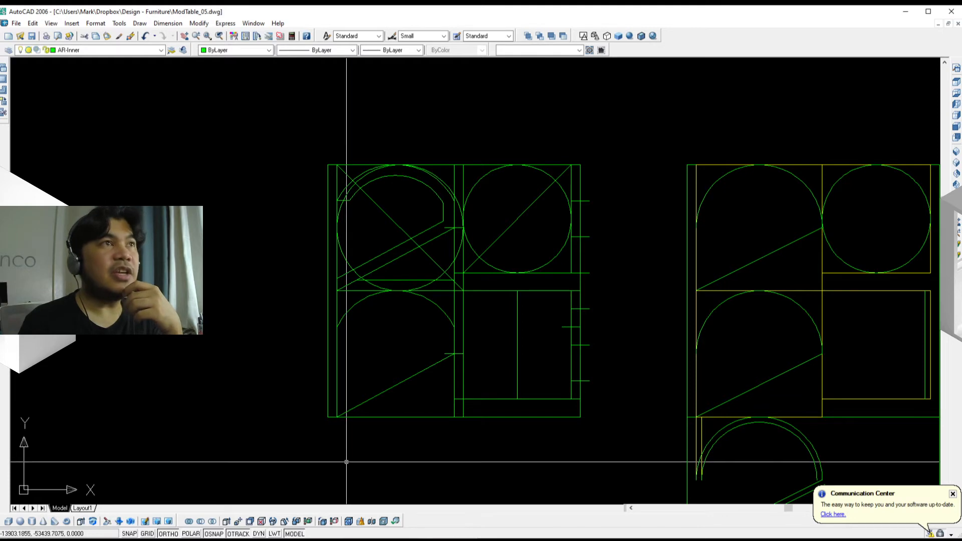
{"action": "scroll", "coordinate": [347, 462], "scroll_direction": "down", "scroll_amount": 2}
{"action": "scroll", "coordinate": [299, 461], "scroll_direction": "up", "scroll_amount": 4}
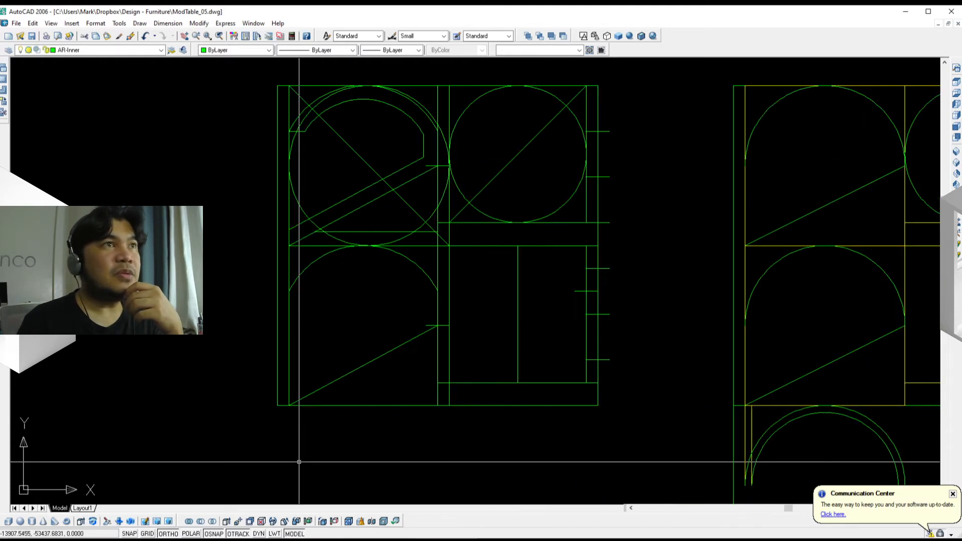
{"action": "middle_click_drag", "start_coordinate": [299, 461], "coordinate": [252, 472]}
{"action": "left_click", "coordinate": [313, 417]}
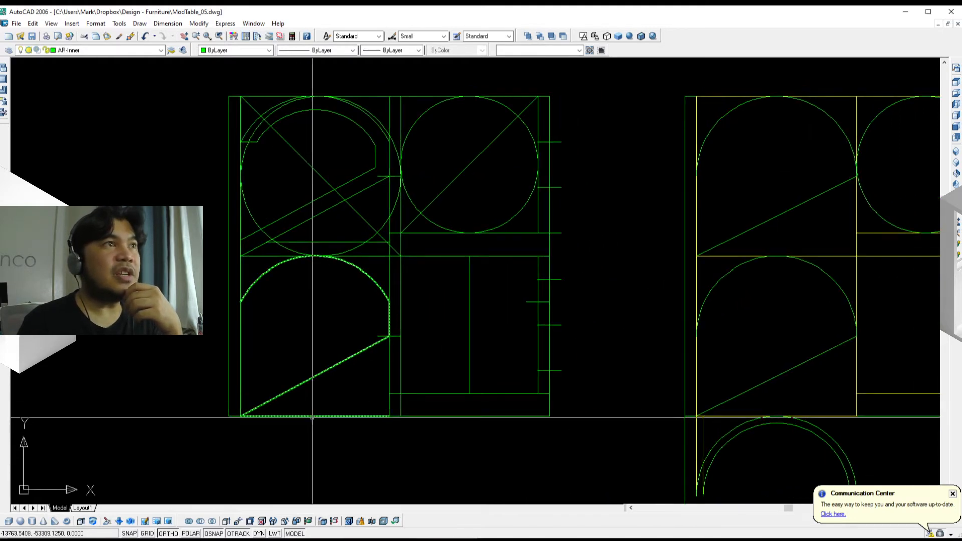
{"action": "left_click", "coordinate": [400, 410]}
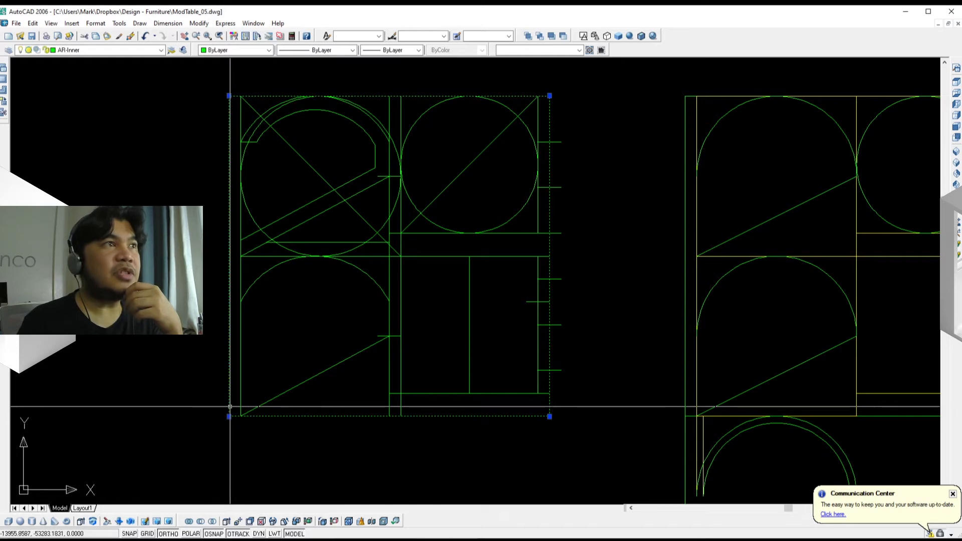
{"action": "scroll", "coordinate": [401, 409], "scroll_direction": "down", "scroll_amount": 2}
{"action": "middle_click_drag", "start_coordinate": [400, 409], "coordinate": [329, 425]}
{"action": "scroll", "coordinate": [400, 401], "scroll_direction": "up", "scroll_amount": 2}
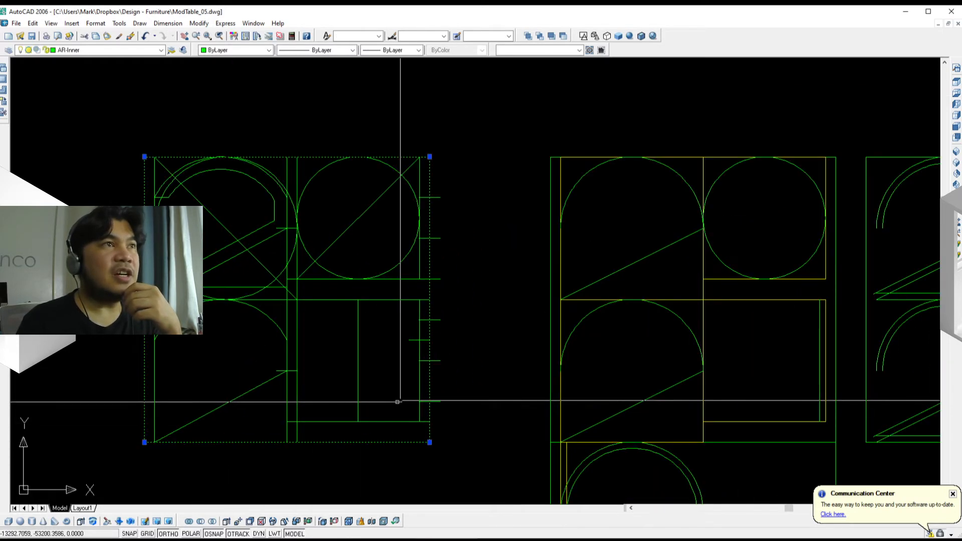
{"action": "middle_click_drag", "start_coordinate": [393, 405], "coordinate": [492, 410]}
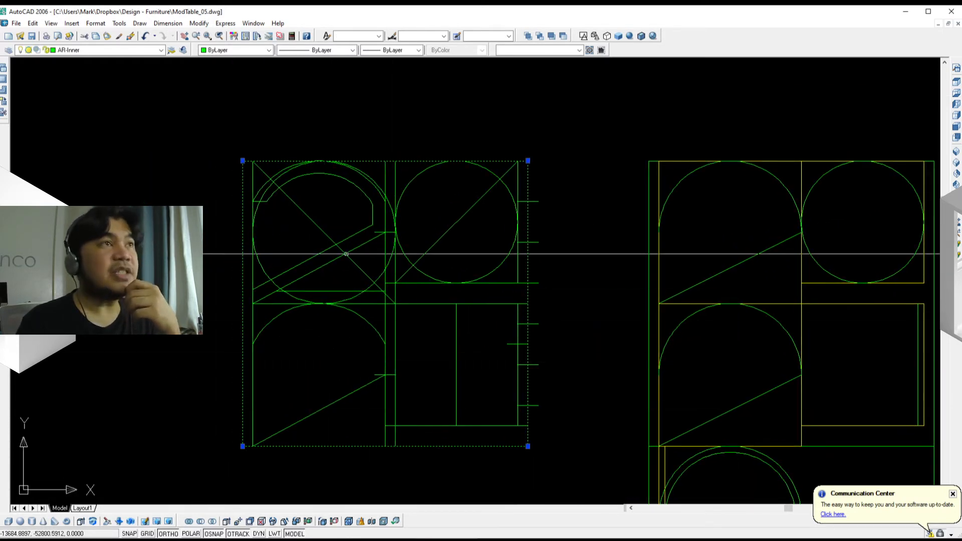
{"action": "middle_click_drag", "start_coordinate": [451, 317], "coordinate": [423, 301]}
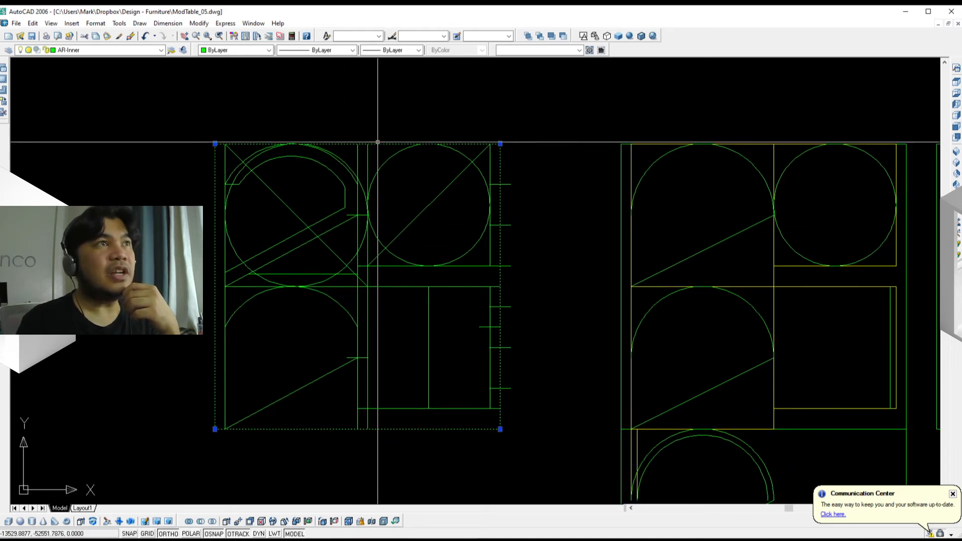
- Add the rectangle spanning the outer frame's first half and the construction squares around the individual digits to the selection
{"action": "left_click", "coordinate": [358, 421]}
{"action": "middle_click_drag", "start_coordinate": [454, 419], "coordinate": [408, 407]}
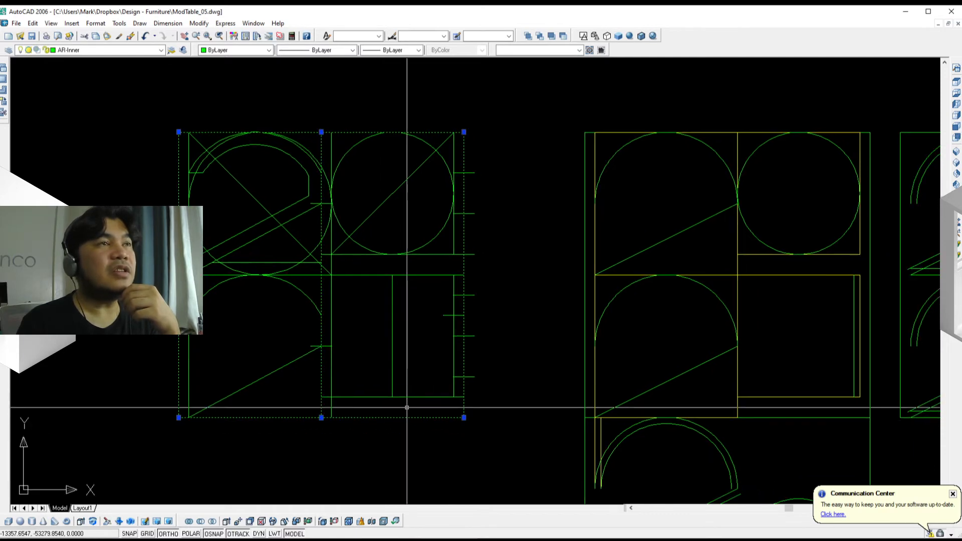
{"action": "middle_click_drag", "start_coordinate": [376, 370], "coordinate": [411, 396]}
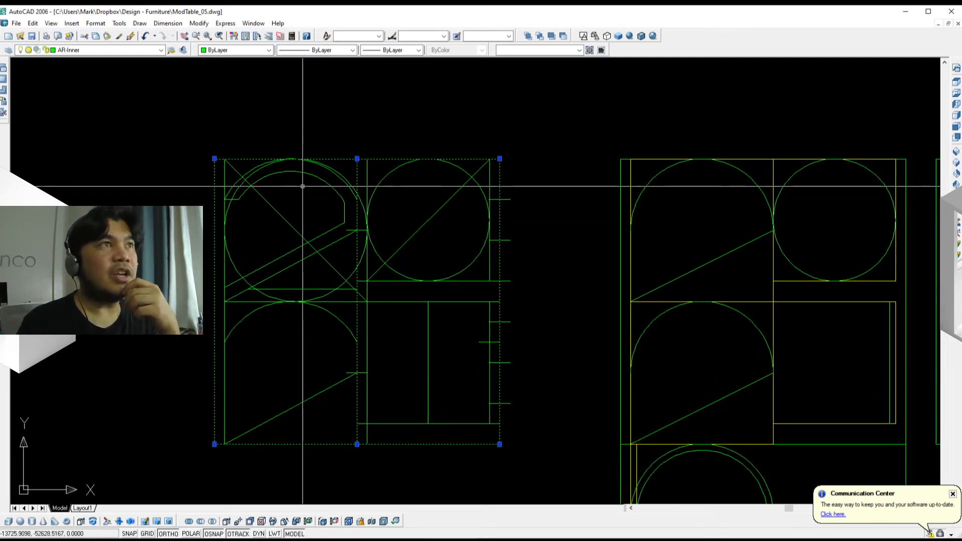
{"action": "left_click", "coordinate": [225, 277]}
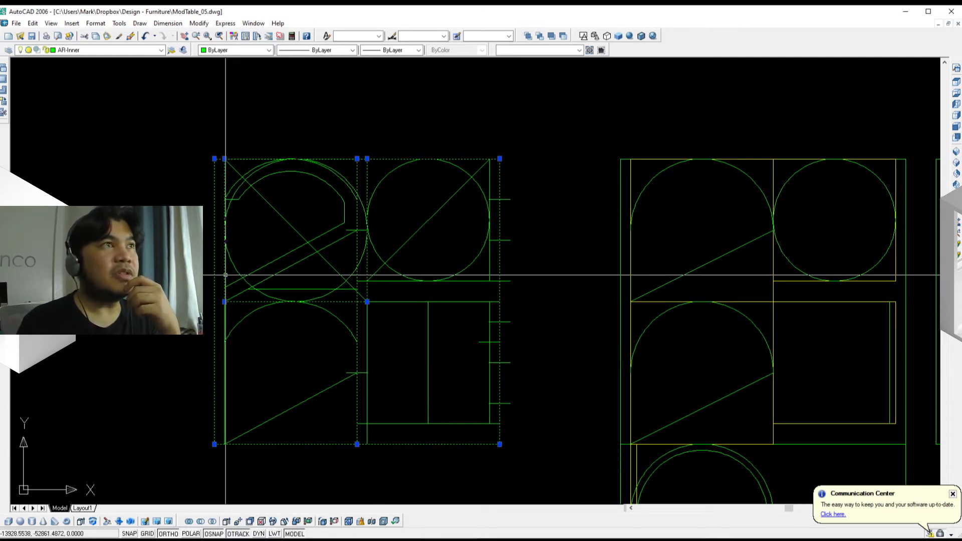
{"action": "left_click", "coordinate": [226, 333]}
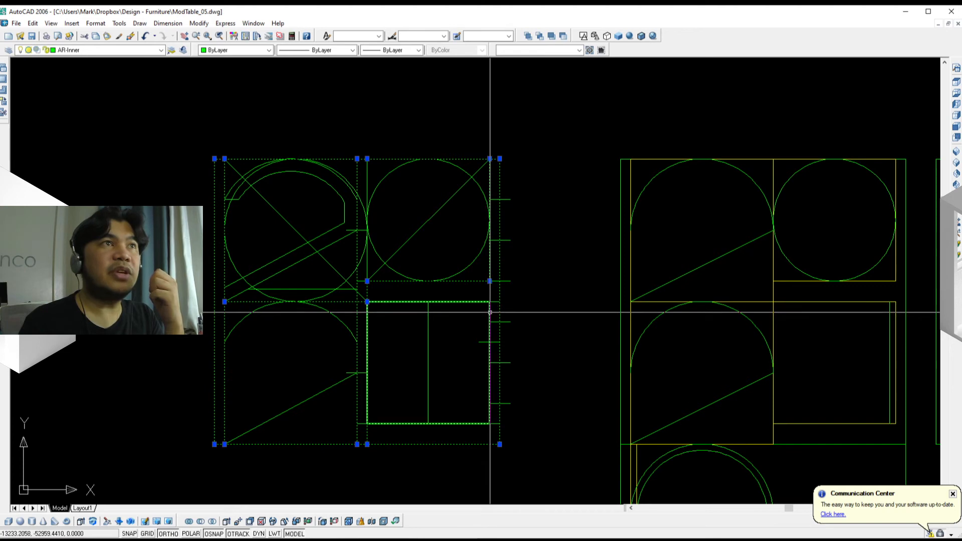
- Compare the leftmost construction grid with the neighbouring 2021 layout variants
{"action": "middle_click_drag", "start_coordinate": [543, 386], "coordinate": [482, 375]}
{"action": "scroll", "coordinate": [481, 376], "scroll_direction": "down", "scroll_amount": 1}
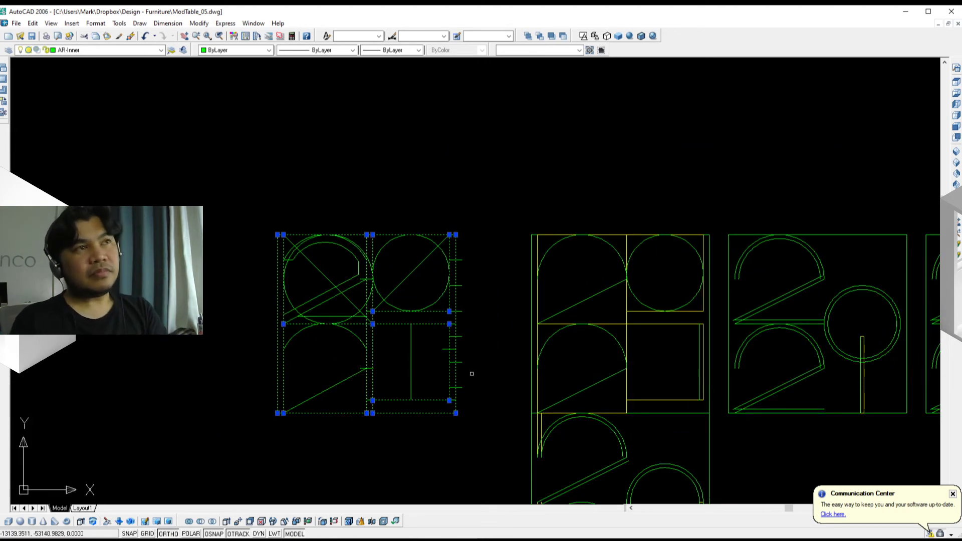
{"action": "middle_click_drag", "start_coordinate": [397, 321], "coordinate": [257, 333]}
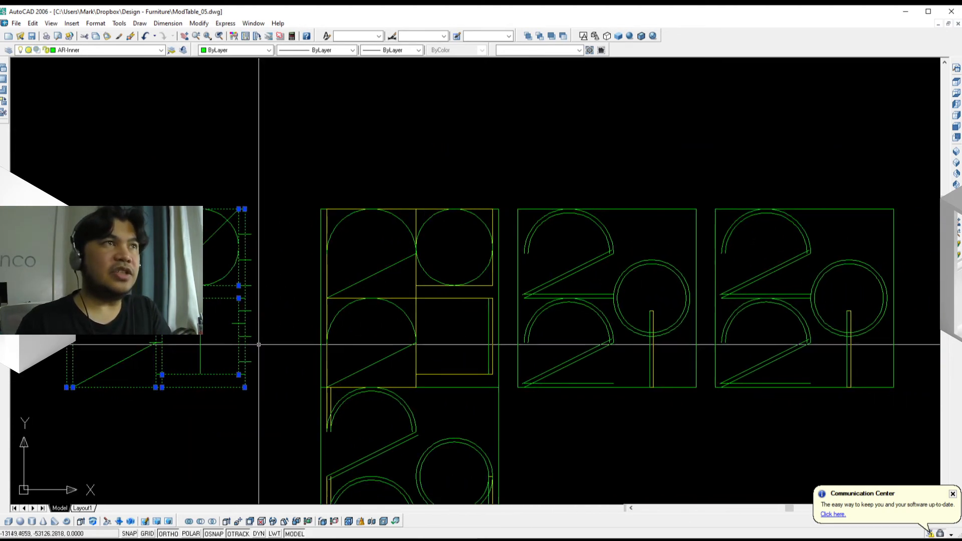
{"action": "middle_click_drag", "start_coordinate": [335, 313], "coordinate": [402, 328]}
{"action": "scroll", "coordinate": [284, 312], "scroll_direction": "up", "scroll_amount": 1}
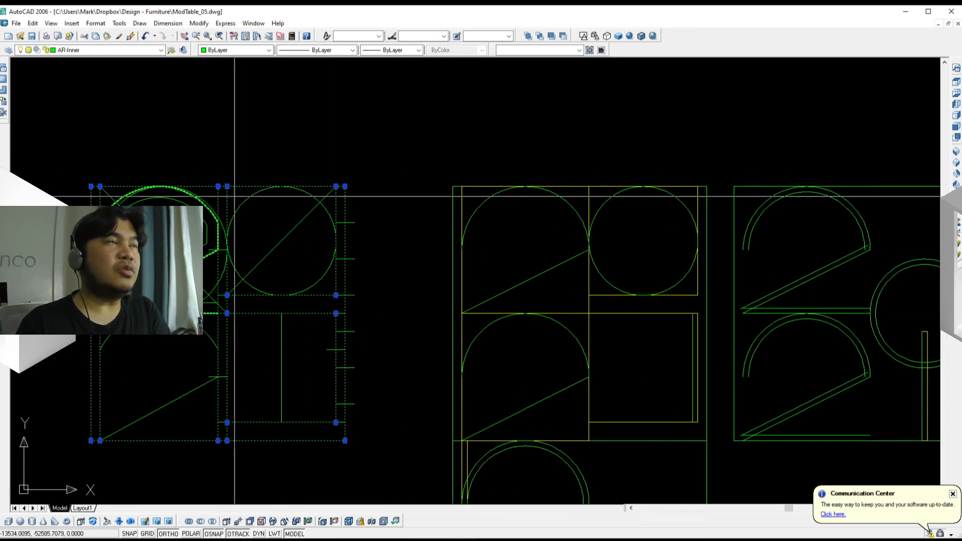
{"action": "middle_click_drag", "start_coordinate": [335, 263], "coordinate": [398, 273]}
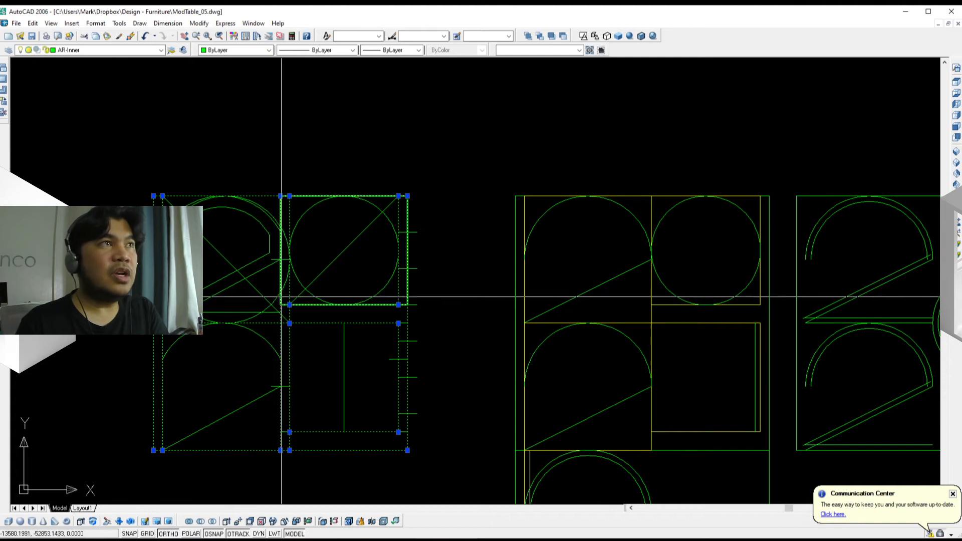
{"action": "middle_click_drag", "start_coordinate": [368, 305], "coordinate": [500, 268]}
{"action": "mouse_move", "coordinate": [602, 289]}
{"action": "middle_mouse_down"}
{"action": "mouse_move", "coordinate": [359, 287]}
{"action": "mouse_move", "coordinate": [220, 270]}
{"action": "middle_mouse_up"}
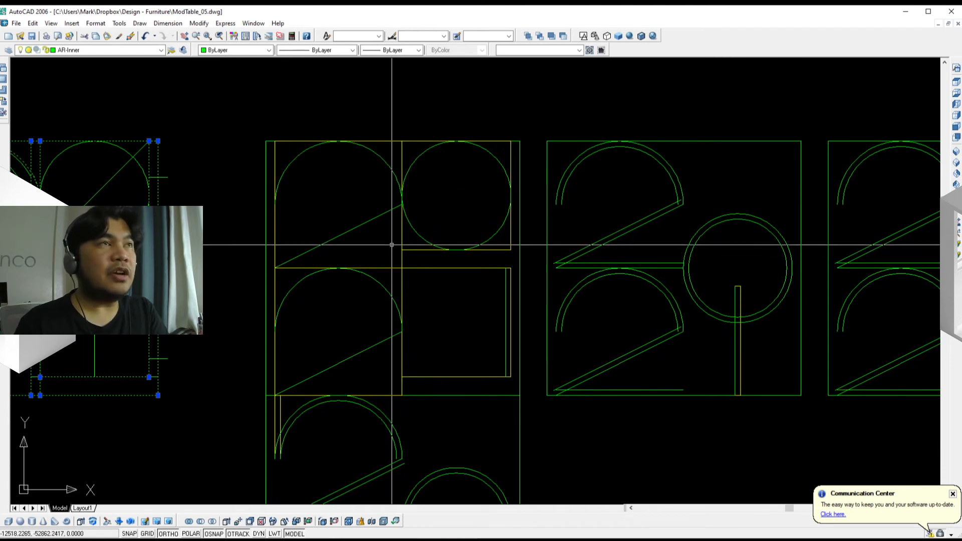
{"action": "middle_click_drag", "start_coordinate": [391, 240], "coordinate": [408, 226]}
{"action": "scroll", "coordinate": [382, 276], "scroll_direction": "down", "scroll_amount": 2}
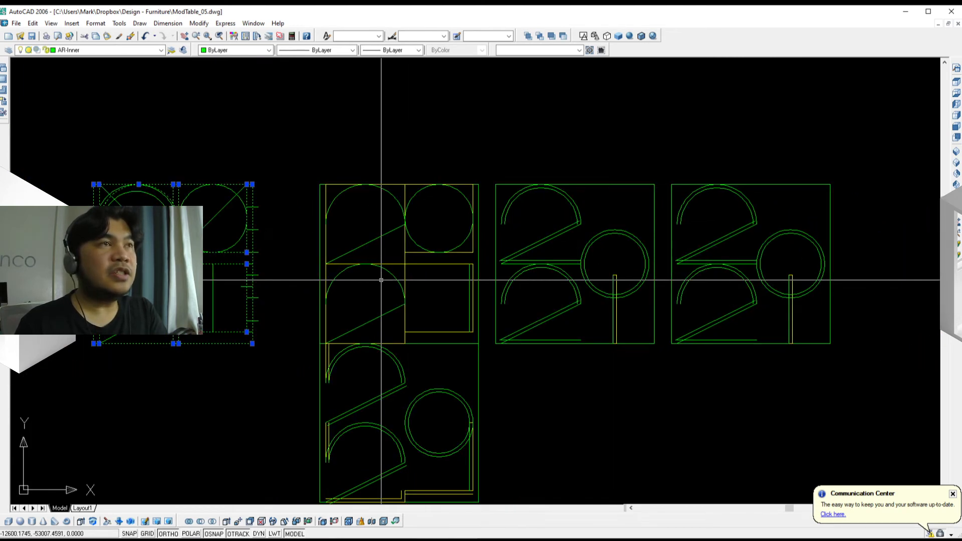
- Select the semicircular arc of the upper 2 in the second layout
{"action": "scroll", "coordinate": [383, 284], "scroll_direction": "up", "scroll_amount": 4}
{"action": "scroll", "coordinate": [345, 261], "scroll_direction": "down", "scroll_amount": 2}
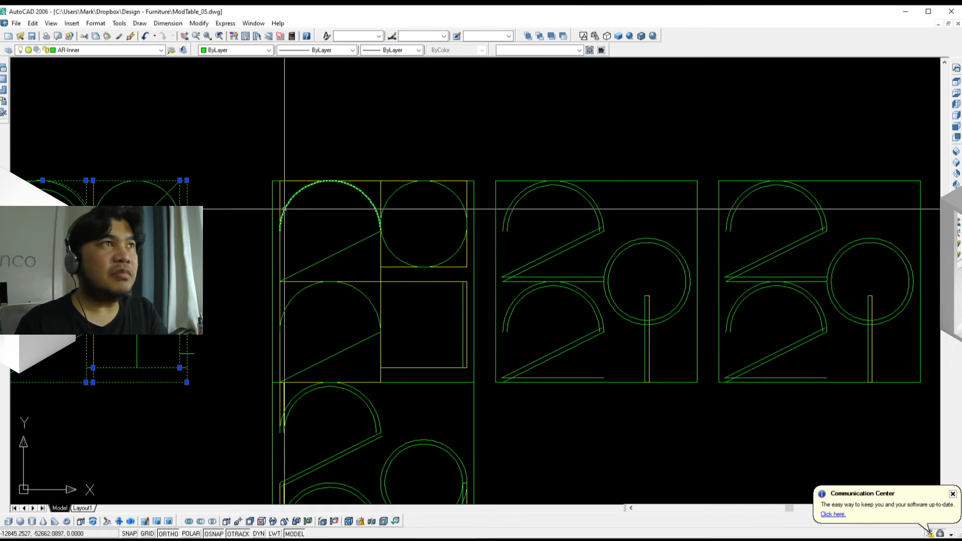
{"action": "middle_click_drag", "start_coordinate": [327, 264], "coordinate": [333, 263]}
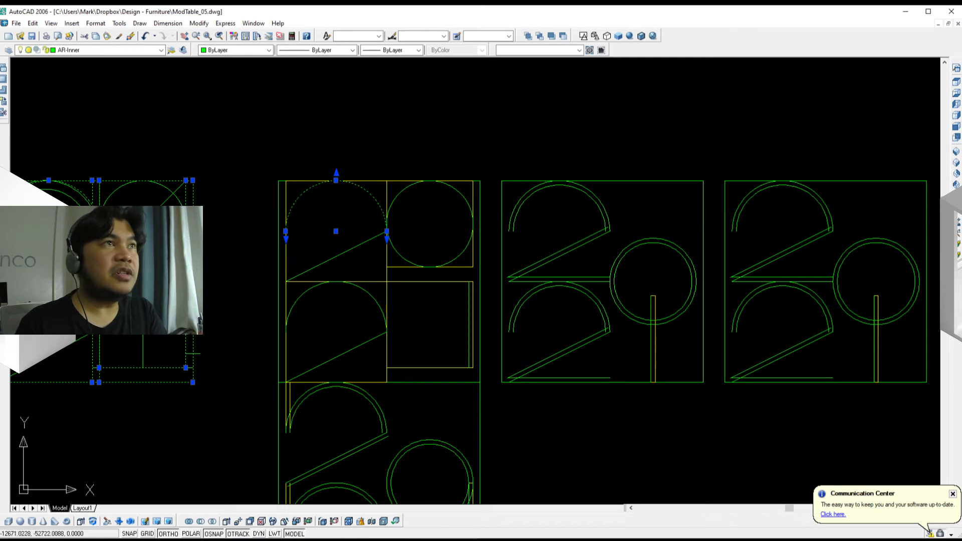
{"action": "scroll", "coordinate": [383, 232], "scroll_direction": "up", "scroll_amount": 1}
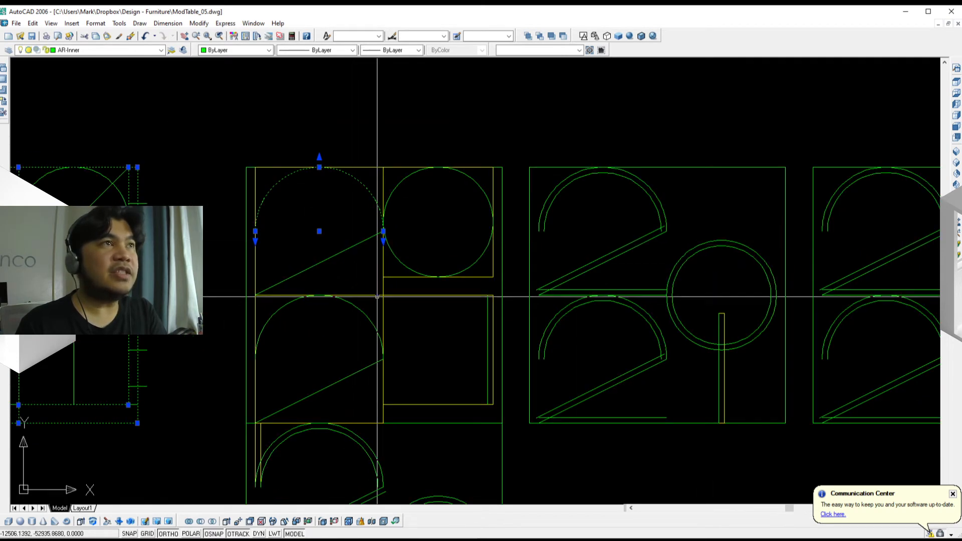
- Examine where the upper 2 meets the 0's circle in the second layout and compare it with the overlapping-digit variant beside it
{"action": "middle_click_drag", "start_coordinate": [377, 297], "coordinate": [342, 284]}
{"action": "scroll", "coordinate": [336, 234], "scroll_direction": "up", "scroll_amount": 6}
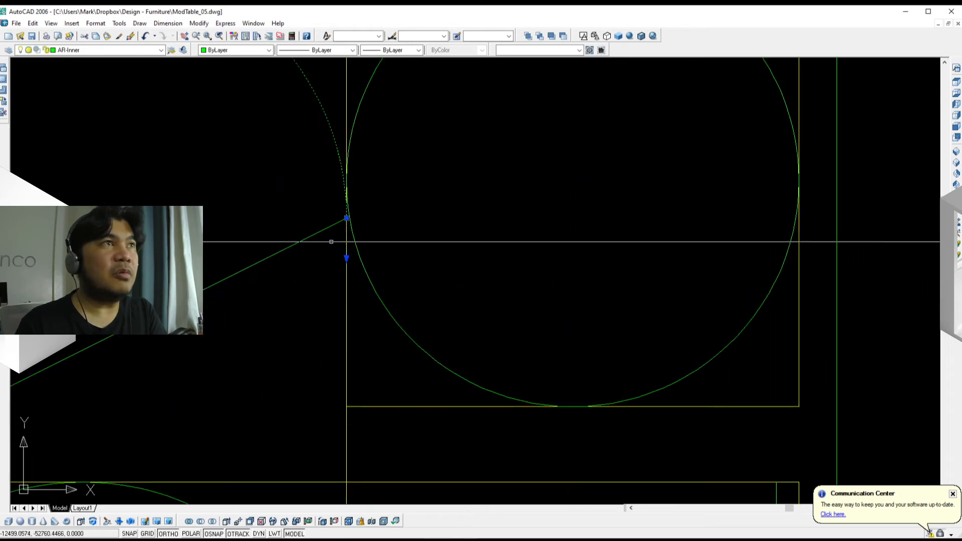
{"action": "scroll", "coordinate": [341, 233], "scroll_direction": "down", "scroll_amount": 4}
{"action": "scroll", "coordinate": [309, 253], "scroll_direction": "down", "scroll_amount": 4}
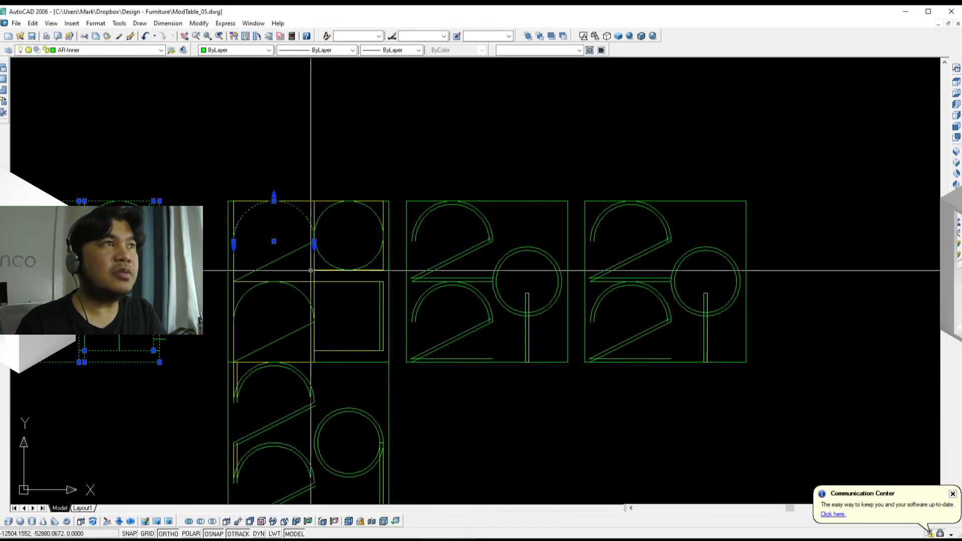
{"action": "middle_click_drag", "start_coordinate": [327, 331], "coordinate": [214, 330]}
{"action": "scroll", "coordinate": [230, 290], "scroll_direction": "up", "scroll_amount": 3}
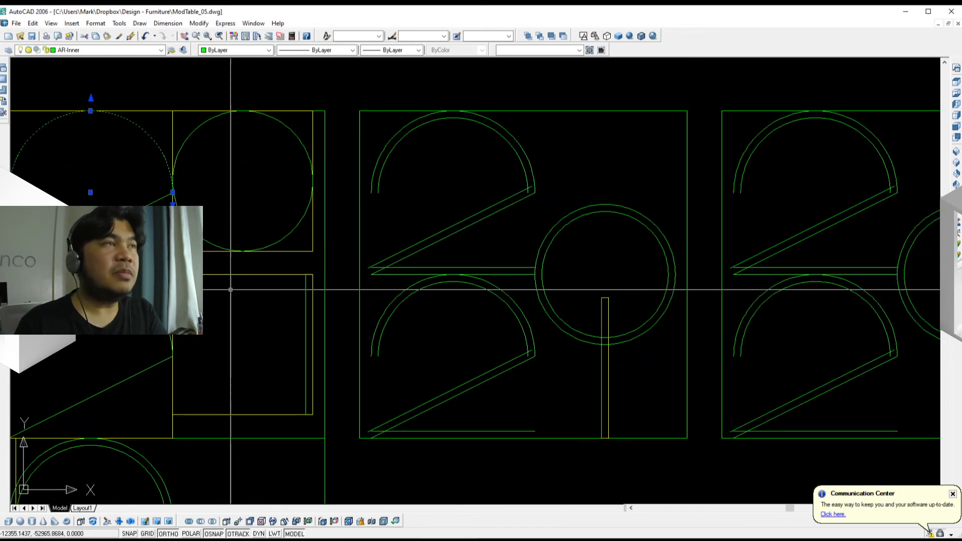
{"action": "middle_click_drag", "start_coordinate": [286, 249], "coordinate": [378, 292]}
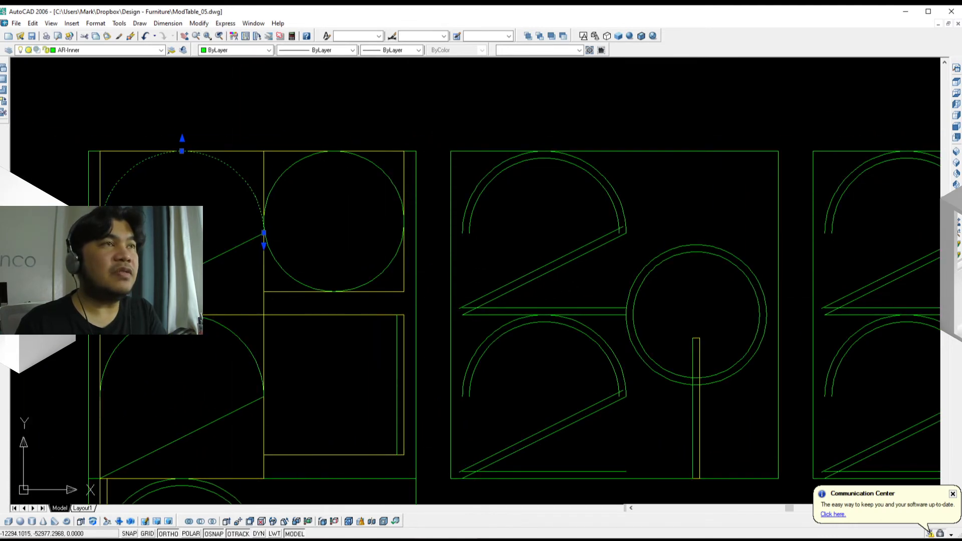
{"action": "middle_click_drag", "start_coordinate": [392, 354], "coordinate": [445, 333]}
{"action": "scroll", "coordinate": [430, 396], "scroll_direction": "down", "scroll_amount": 2}
{"action": "middle_click_drag", "start_coordinate": [430, 396], "coordinate": [501, 396]}
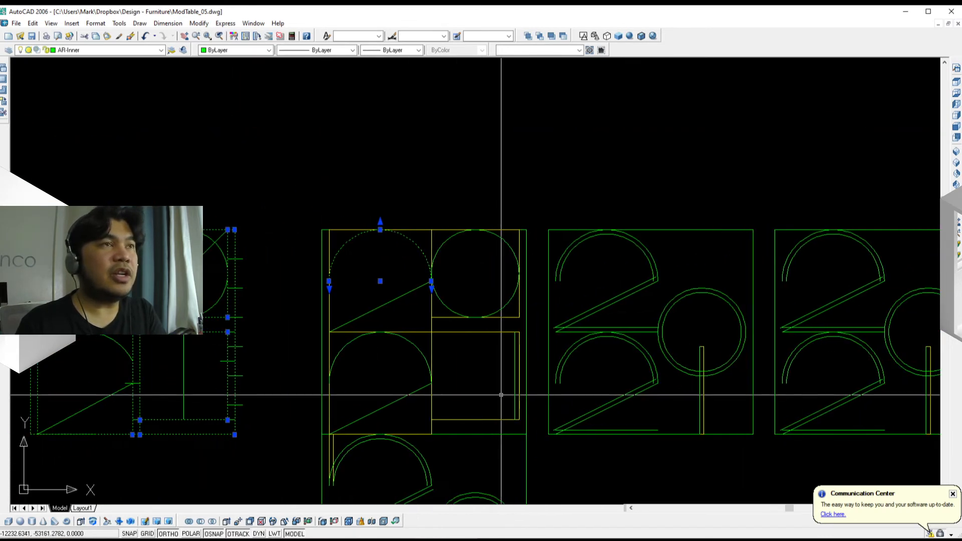
- Dimension the gap between the two closely spaced vertical lines of the lower-right square in the second layout, and select that dimension
{"action": "scroll", "coordinate": [515, 409], "scroll_direction": "up", "scroll_amount": 2}
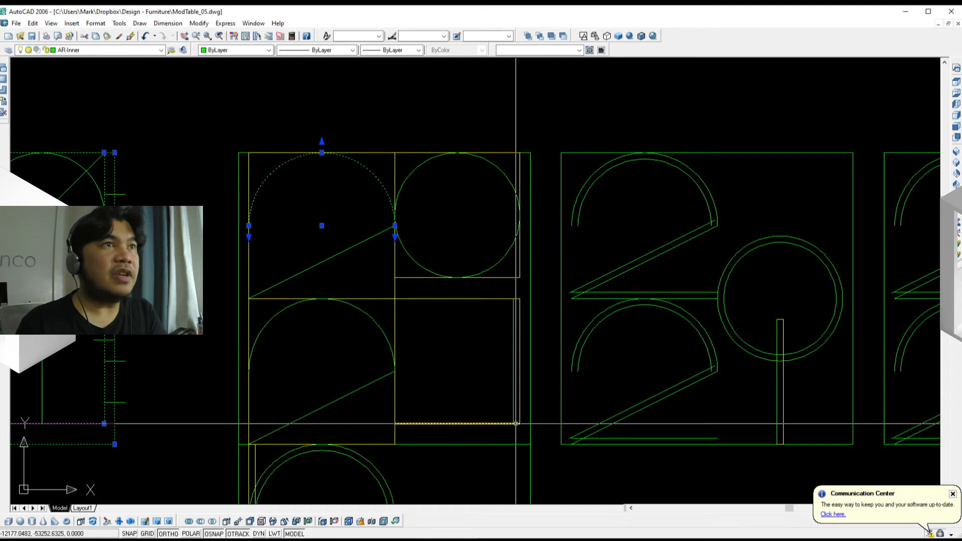
{"action": "scroll", "coordinate": [516, 424], "scroll_direction": "up", "scroll_amount": 4}
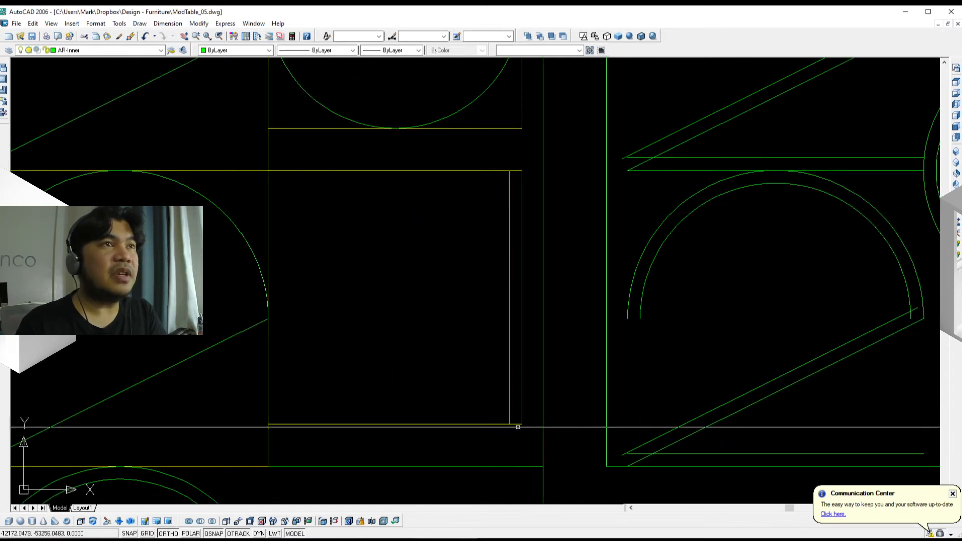
{"action": "middle_click_drag", "start_coordinate": [518, 427], "coordinate": [524, 426]}
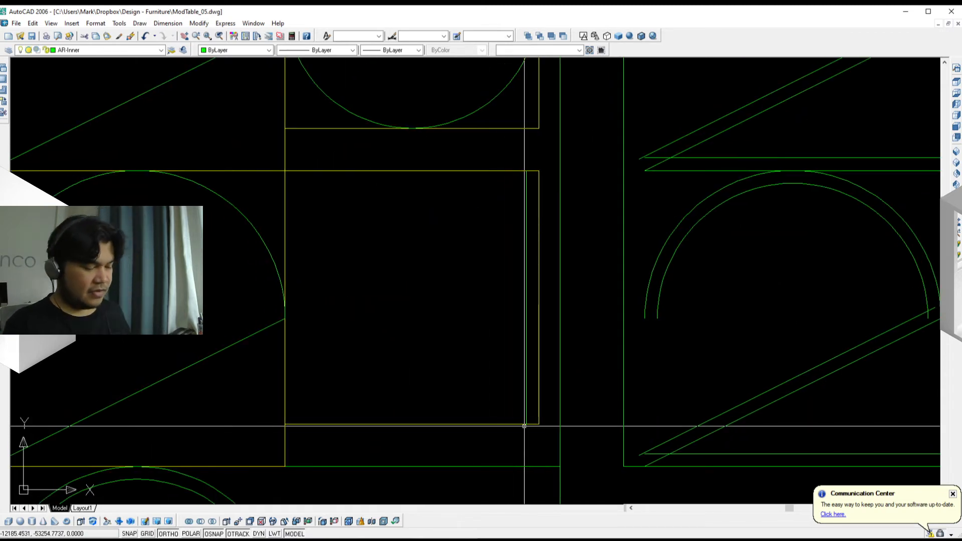
{"action": "type", "text": "rec"}
{"action": "key", "text": "space"}
{"action": "left_click", "coordinate": [527, 424]}
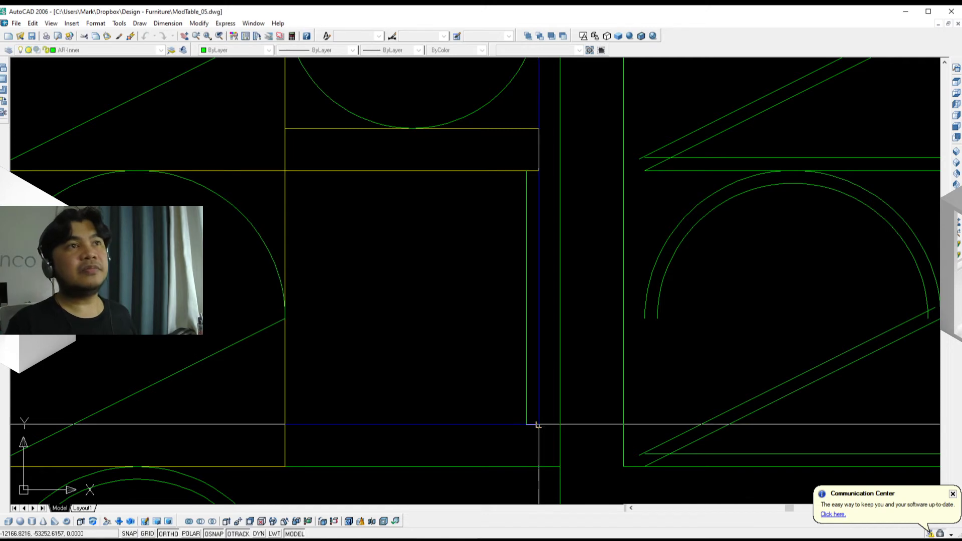
{"action": "left_click", "coordinate": [539, 389]}
{"action": "scroll", "coordinate": [588, 397], "scroll_direction": "up", "scroll_amount": 4}
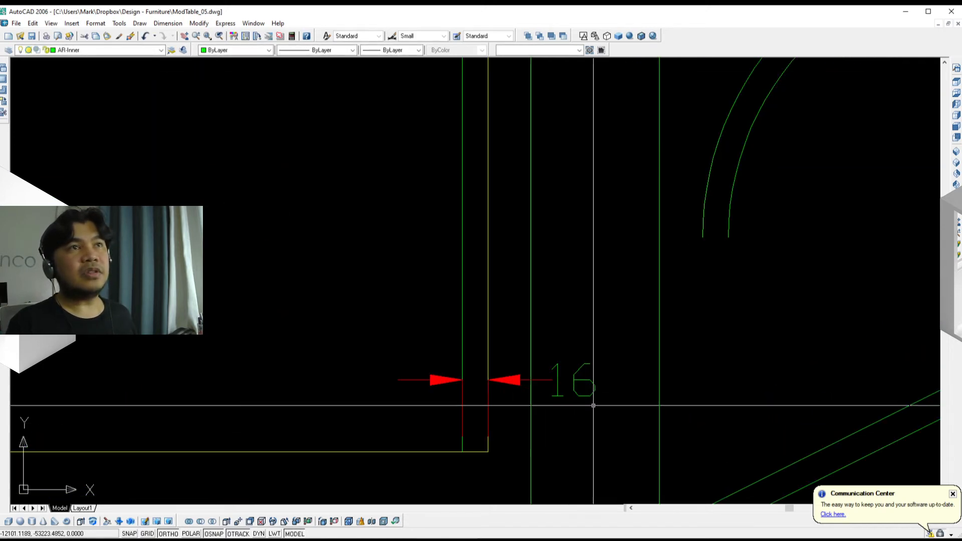
{"action": "left_click", "coordinate": [590, 397]}
{"action": "scroll", "coordinate": [590, 397], "scroll_direction": "down", "scroll_amount": 5}
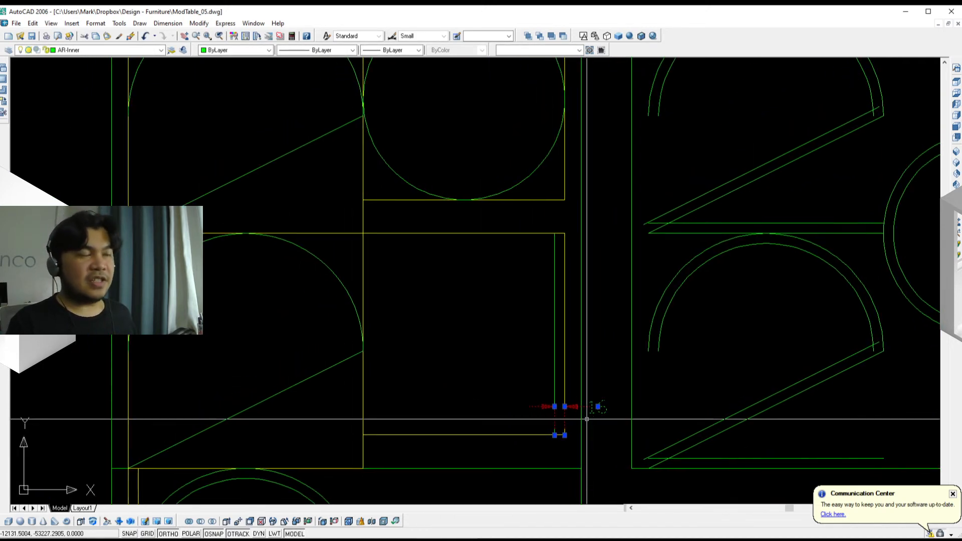
- Deselect the dimension and compare the square-grid 2021 layout with the two adjacent variants where the 1 overlaps the 0's circle
{"action": "key", "text": "Escape"}
{"action": "scroll", "coordinate": [587, 419], "scroll_direction": "down", "scroll_amount": 3}
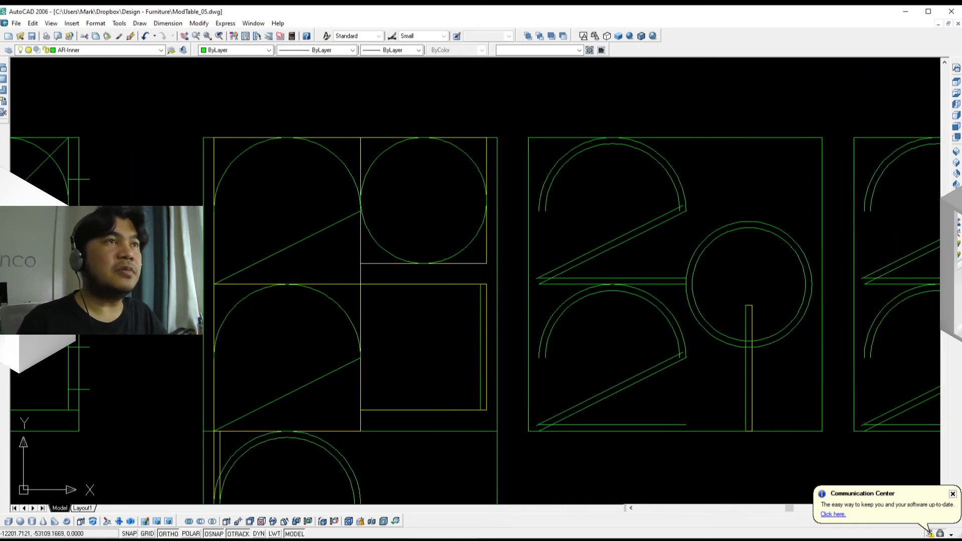
{"action": "mouse_move", "coordinate": [473, 357]}
{"action": "middle_mouse_down"}
{"action": "mouse_move", "coordinate": [486, 355]}
{"action": "mouse_move", "coordinate": [476, 356]}
{"action": "middle_mouse_up"}
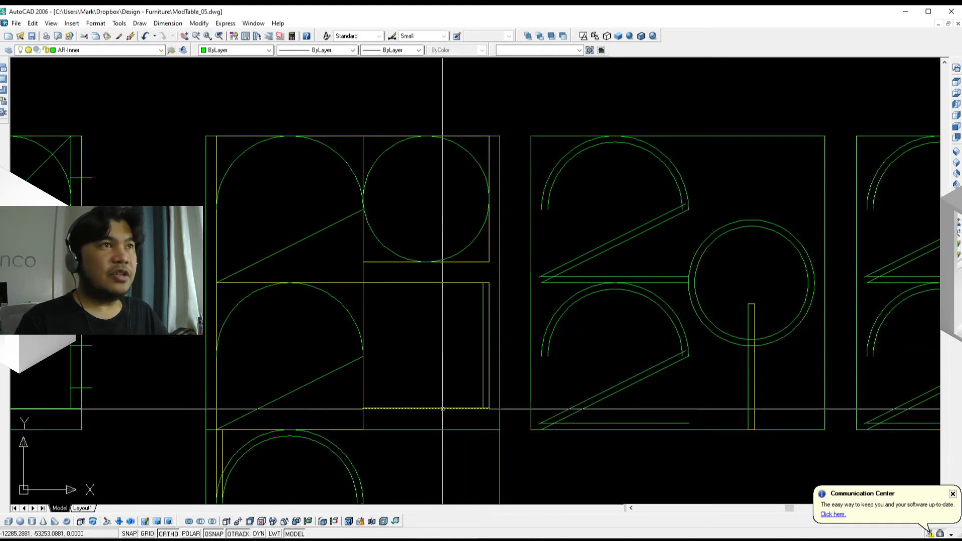
{"action": "mouse_move", "coordinate": [442, 409]}
{"action": "middle_mouse_down"}
{"action": "mouse_move", "coordinate": [452, 409]}
{"action": "mouse_move", "coordinate": [427, 389]}
{"action": "mouse_move", "coordinate": [454, 376]}
{"action": "middle_mouse_up"}
{"action": "scroll", "coordinate": [454, 376], "scroll_direction": "down", "scroll_amount": 2}
{"action": "mouse_move", "coordinate": [393, 385]}
{"action": "middle_mouse_down"}
{"action": "mouse_move", "coordinate": [419, 366]}
{"action": "mouse_move", "coordinate": [426, 327]}
{"action": "mouse_move", "coordinate": [362, 312]}
{"action": "mouse_move", "coordinate": [317, 284]}
{"action": "mouse_move", "coordinate": [322, 296]}
{"action": "mouse_move", "coordinate": [234, 354]}
{"action": "mouse_move", "coordinate": [313, 347]}
{"action": "middle_mouse_up"}
{"action": "scroll", "coordinate": [234, 361], "scroll_direction": "up", "scroll_amount": 2}
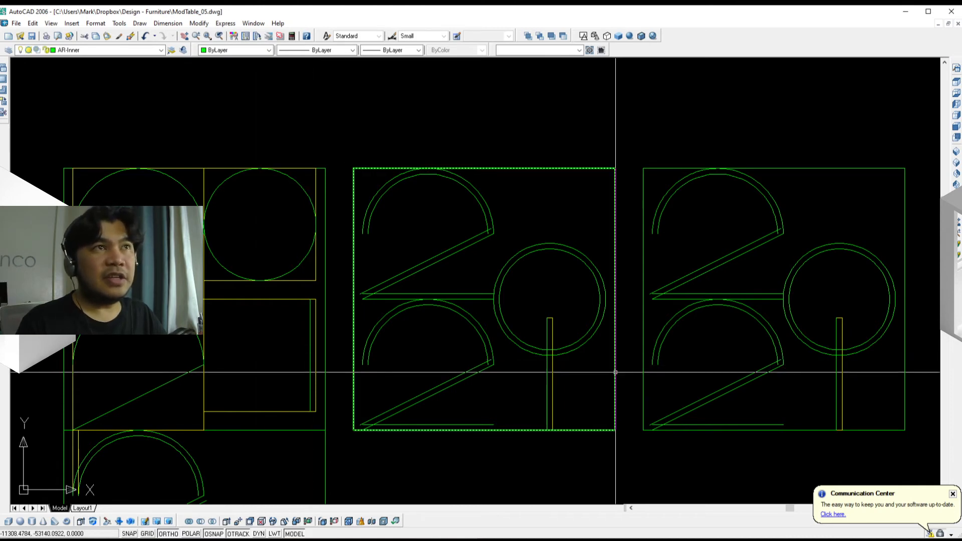
{"action": "middle_click_drag", "start_coordinate": [615, 372], "coordinate": [504, 354]}
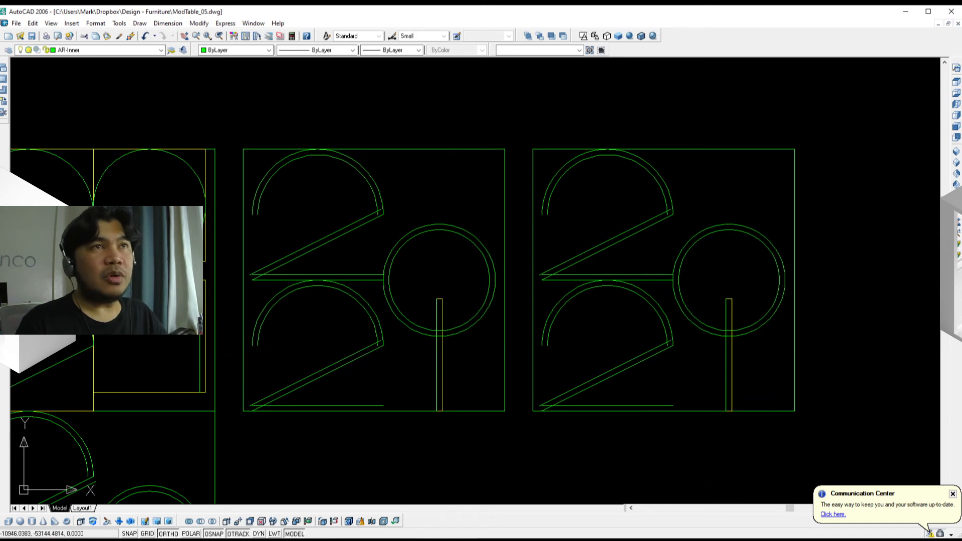
{"action": "mouse_move", "coordinate": [271, 361]}
{"action": "middle_mouse_down"}
{"action": "mouse_move", "coordinate": [398, 350]}
{"action": "mouse_move", "coordinate": [395, 289]}
{"action": "middle_mouse_up"}
{"action": "scroll", "coordinate": [673, 294], "scroll_direction": "down", "scroll_amount": 2}
{"action": "middle_click_drag", "start_coordinate": [664, 301], "coordinate": [663, 289]}
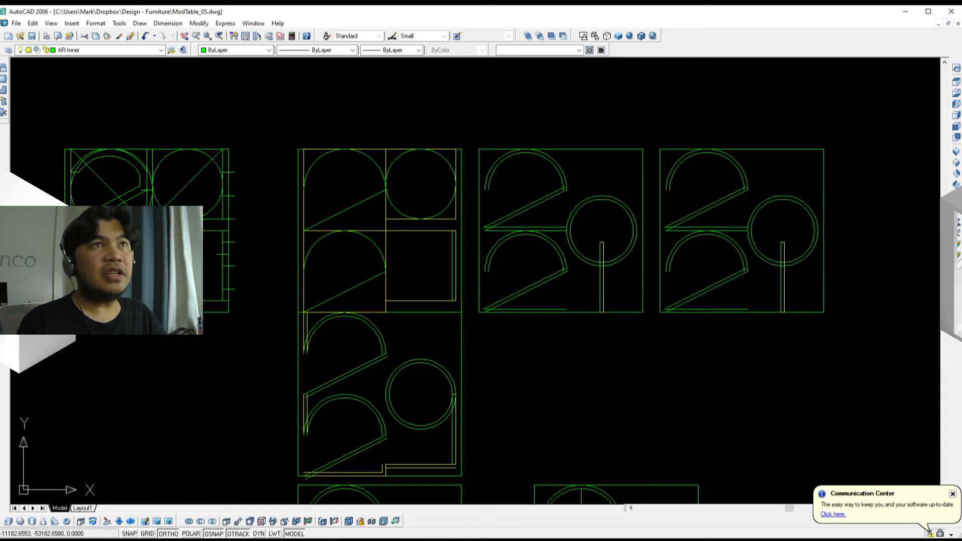
- Examine the layout directly below the square-grid one, following the yellow strokes that link the 2s, the 0 and the 1
{"action": "mouse_move", "coordinate": [422, 358]}
{"action": "middle_mouse_down"}
{"action": "mouse_move", "coordinate": [476, 334]}
{"action": "mouse_move", "coordinate": [480, 276]}
{"action": "middle_mouse_up"}
{"action": "scroll", "coordinate": [476, 335], "scroll_direction": "up", "scroll_amount": 2}
{"action": "scroll", "coordinate": [485, 333], "scroll_direction": "down", "scroll_amount": 2}
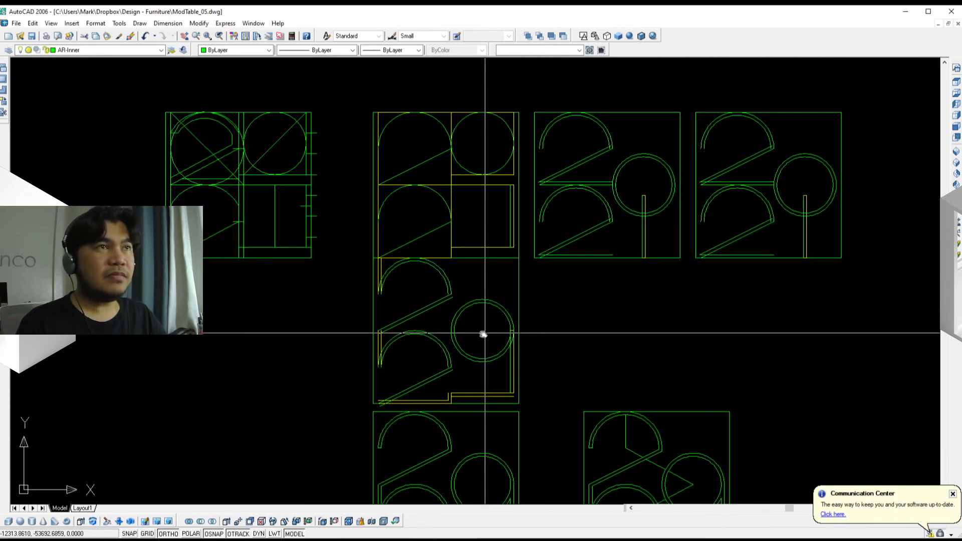
{"action": "middle_click_drag", "start_coordinate": [483, 333], "coordinate": [429, 330]}
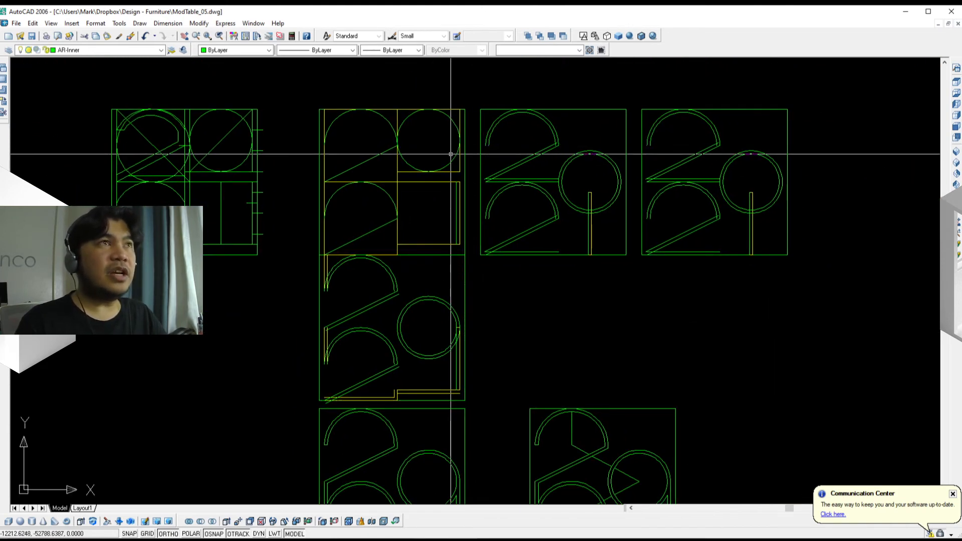
{"action": "scroll", "coordinate": [447, 336], "scroll_direction": "up", "scroll_amount": 2}
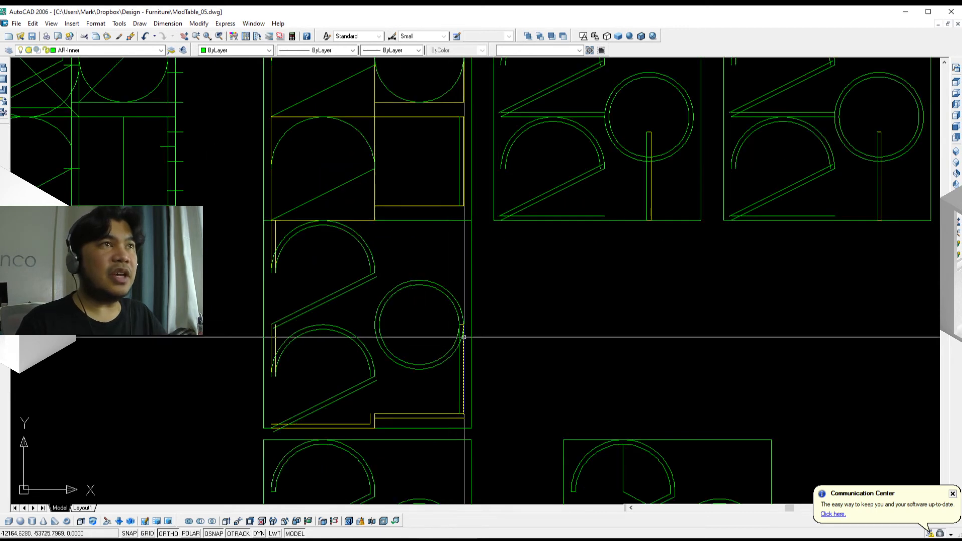
{"action": "middle_click_drag", "start_coordinate": [464, 332], "coordinate": [517, 260]}
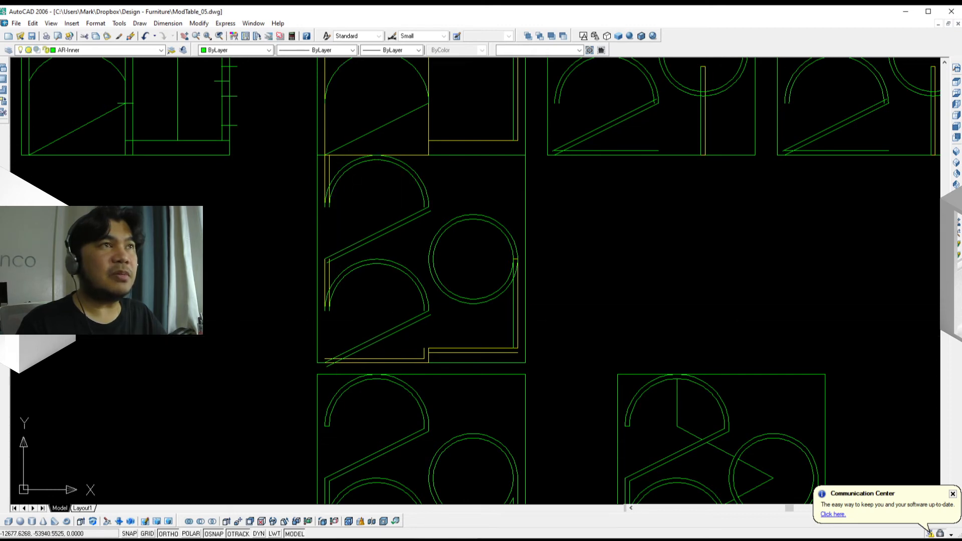
{"action": "left_click", "coordinate": [480, 353]}
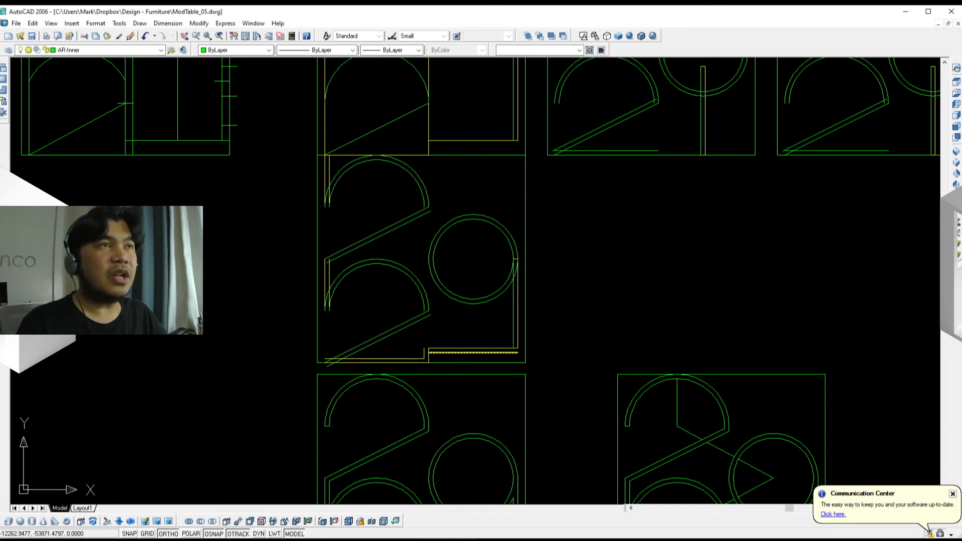
{"action": "middle_click_drag", "start_coordinate": [488, 360], "coordinate": [468, 339]}
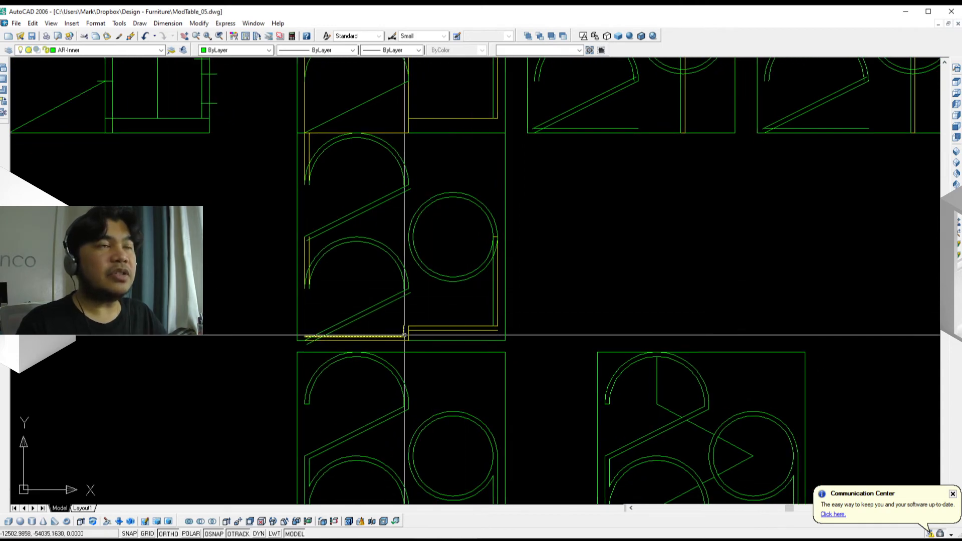
{"action": "middle_click_drag", "start_coordinate": [439, 328], "coordinate": [435, 228]}
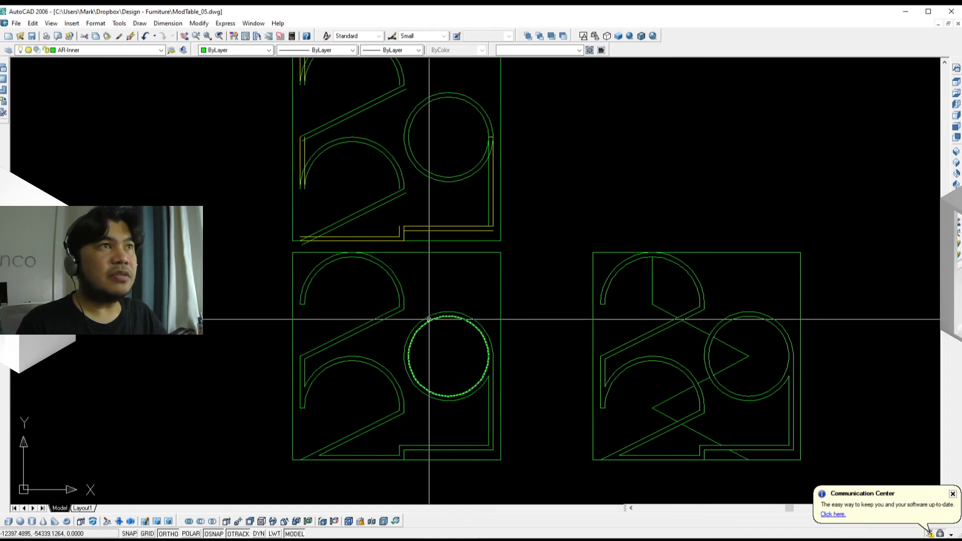
- Compare the joined-outline 2021 layout with its copy containing the zigzag guide line
{"action": "middle_click_drag", "start_coordinate": [462, 319], "coordinate": [430, 317]}
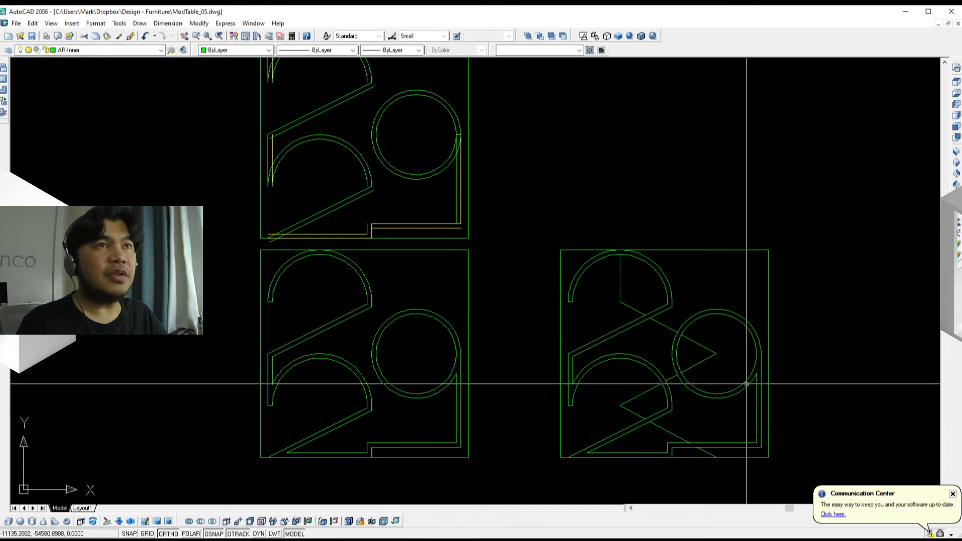
{"action": "middle_click_drag", "start_coordinate": [745, 385], "coordinate": [667, 386]}
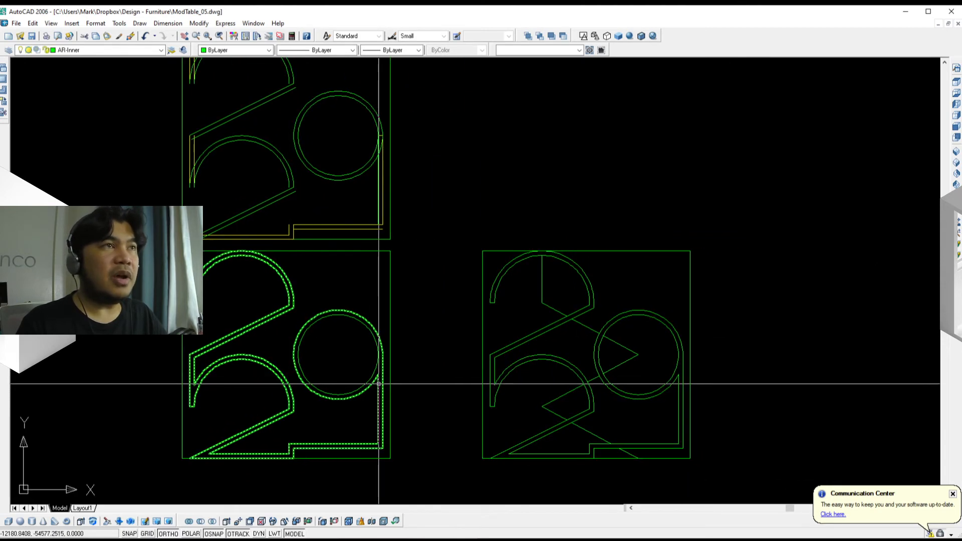
{"action": "mouse_move", "coordinate": [383, 409]}
{"action": "middle_mouse_down"}
{"action": "mouse_move", "coordinate": [438, 410]}
{"action": "mouse_move", "coordinate": [440, 381]}
{"action": "middle_mouse_up"}
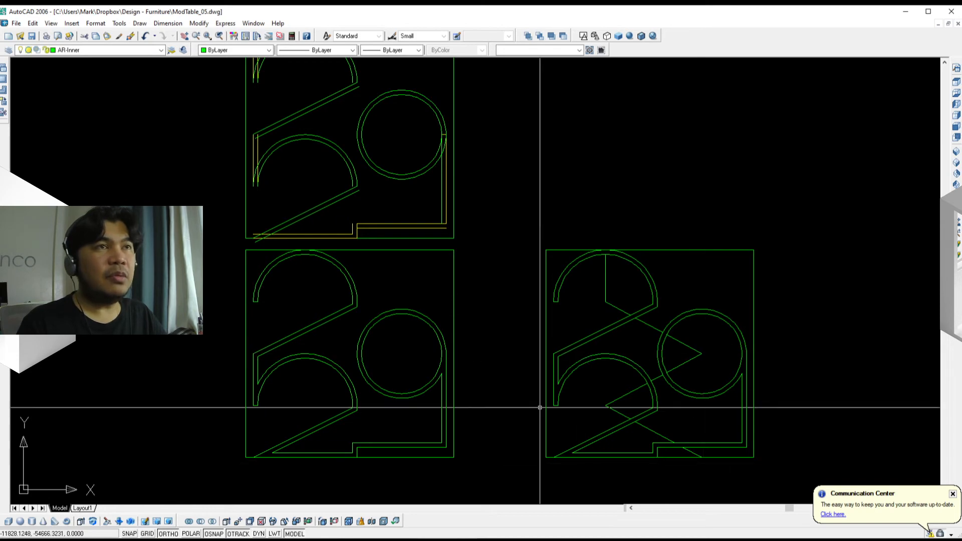
{"action": "mouse_move", "coordinate": [652, 406]}
{"action": "middle_mouse_down"}
{"action": "mouse_move", "coordinate": [699, 382]}
{"action": "mouse_move", "coordinate": [676, 395]}
{"action": "mouse_move", "coordinate": [452, 385]}
{"action": "mouse_move", "coordinate": [511, 373]}
{"action": "mouse_move", "coordinate": [550, 352]}
{"action": "mouse_move", "coordinate": [651, 251]}
{"action": "middle_mouse_up"}
{"action": "scroll", "coordinate": [688, 391], "scroll_direction": "up", "scroll_amount": 2}
{"action": "scroll", "coordinate": [481, 378], "scroll_direction": "down", "scroll_amount": 1}
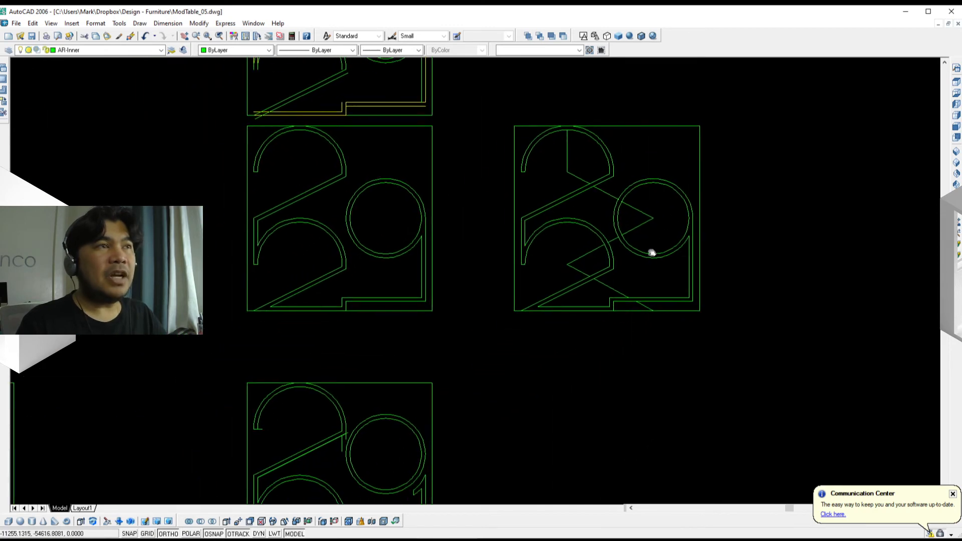
{"action": "mouse_move", "coordinate": [591, 298]}
{"action": "middle_mouse_down"}
{"action": "mouse_move", "coordinate": [590, 245]}
{"action": "mouse_move", "coordinate": [584, 254]}
{"action": "mouse_move", "coordinate": [597, 242]}
{"action": "middle_mouse_up"}
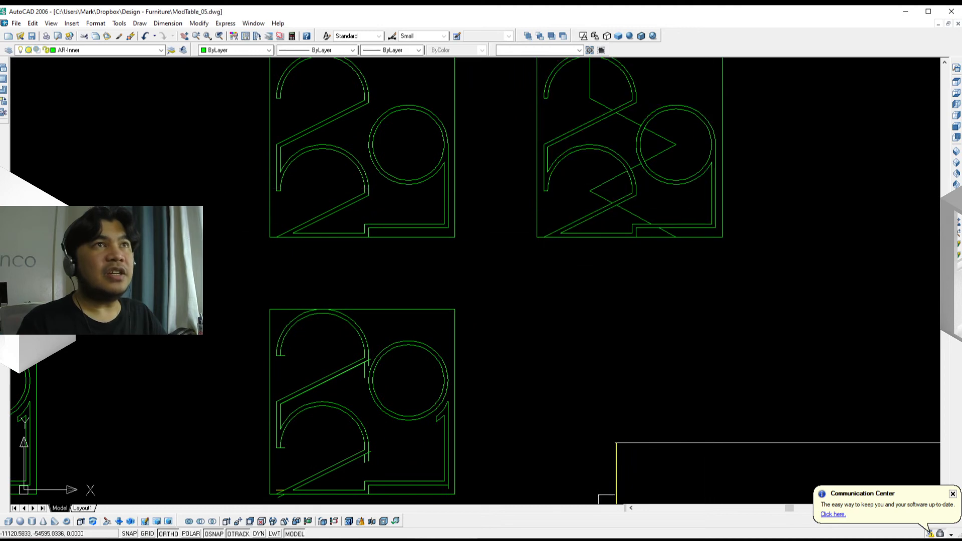
- Examine the unfinished layout below the joined-outline one, including its untrimmed diagonals and its separate 1
{"action": "middle_click_drag", "start_coordinate": [473, 397], "coordinate": [505, 351]}
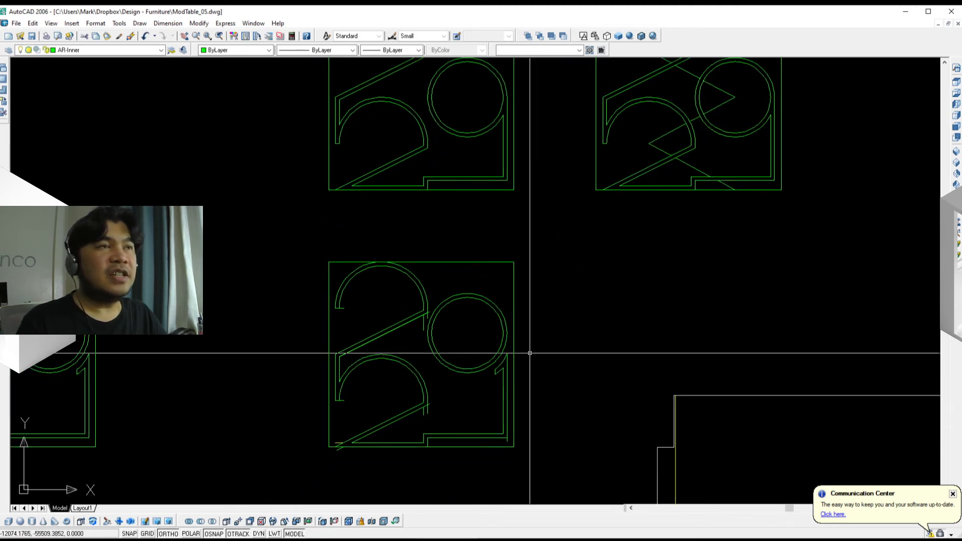
{"action": "scroll", "coordinate": [493, 371], "scroll_direction": "up", "scroll_amount": 5}
{"action": "scroll", "coordinate": [493, 371], "scroll_direction": "down", "scroll_amount": 6}
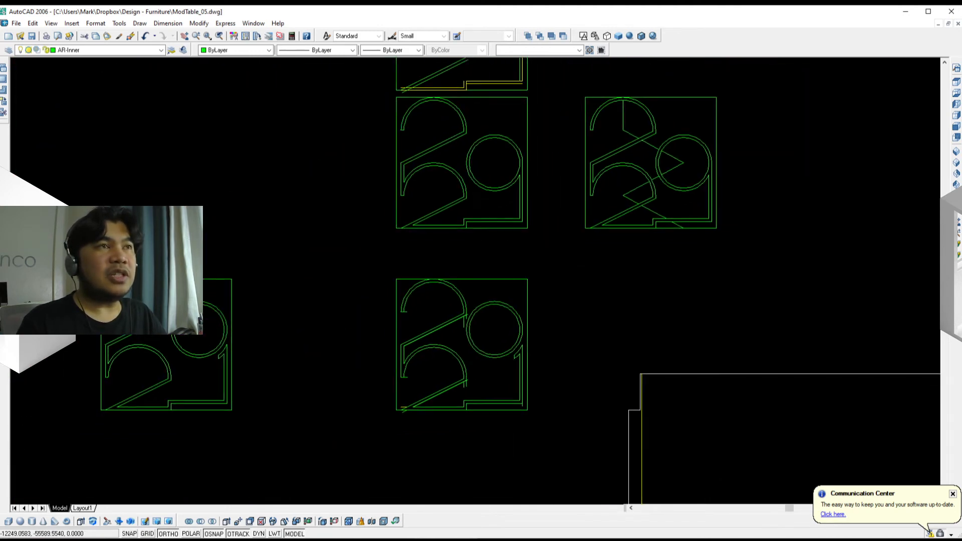
{"action": "scroll", "coordinate": [509, 358], "scroll_direction": "up", "scroll_amount": 3}
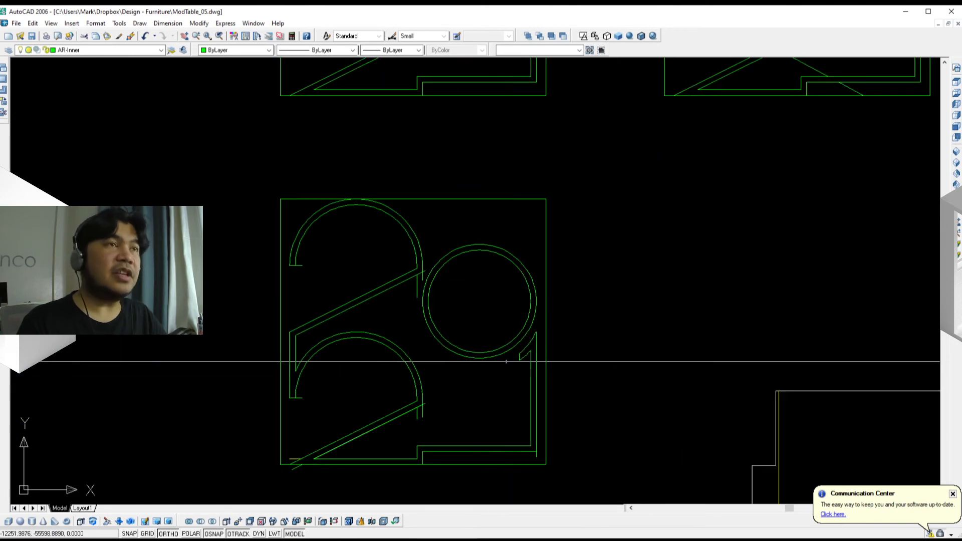
{"action": "scroll", "coordinate": [541, 369], "scroll_direction": "up", "scroll_amount": 4}
{"action": "scroll", "coordinate": [590, 348], "scroll_direction": "down", "scroll_amount": 3}
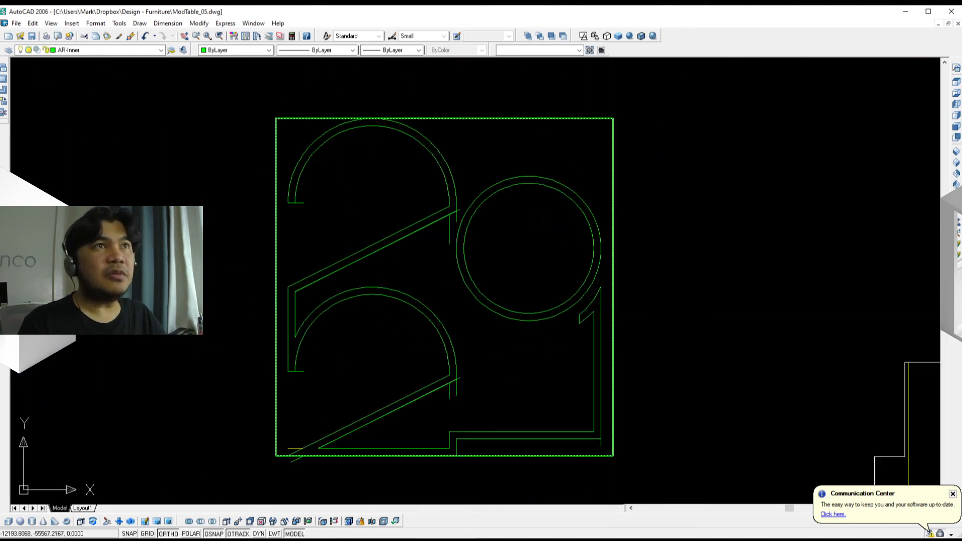
{"action": "scroll", "coordinate": [576, 310], "scroll_direction": "down", "scroll_amount": 5}
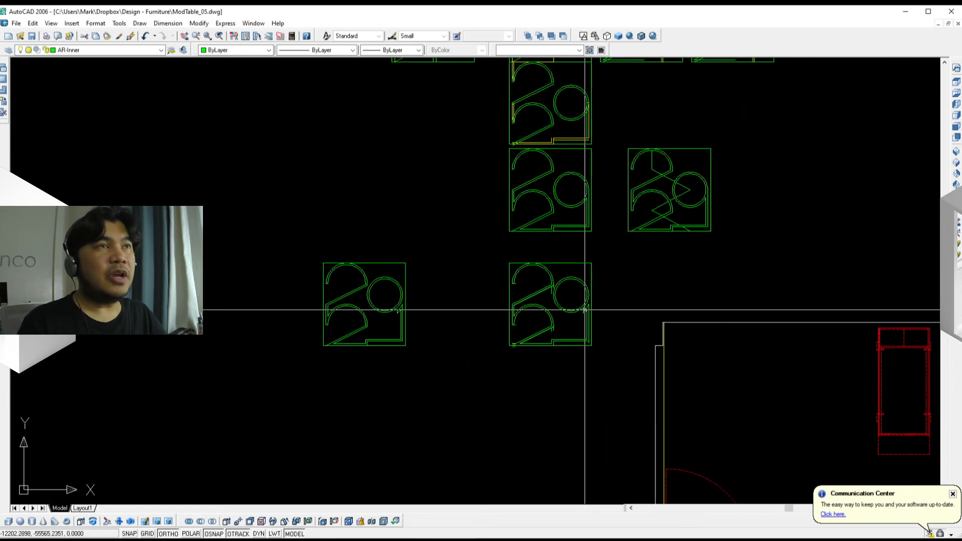
- Examine the curved flag of the 1 beneath the 0's circle in the unfinished layout
{"action": "scroll", "coordinate": [294, 303], "scroll_direction": "up", "scroll_amount": 3}
{"action": "scroll", "coordinate": [440, 327], "scroll_direction": "up", "scroll_amount": 3}
{"action": "scroll", "coordinate": [501, 333], "scroll_direction": "down", "scroll_amount": 3}
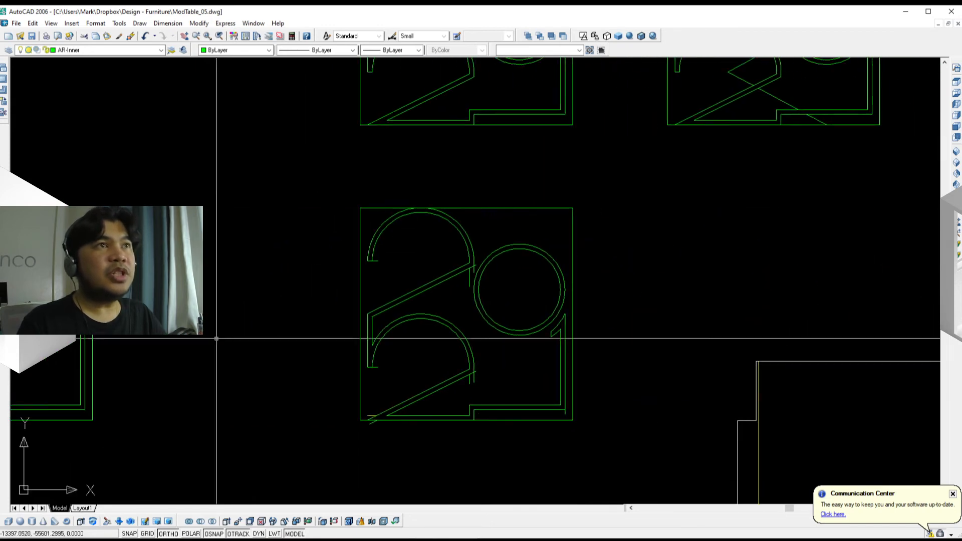
{"action": "scroll", "coordinate": [537, 326], "scroll_direction": "up", "scroll_amount": 3}
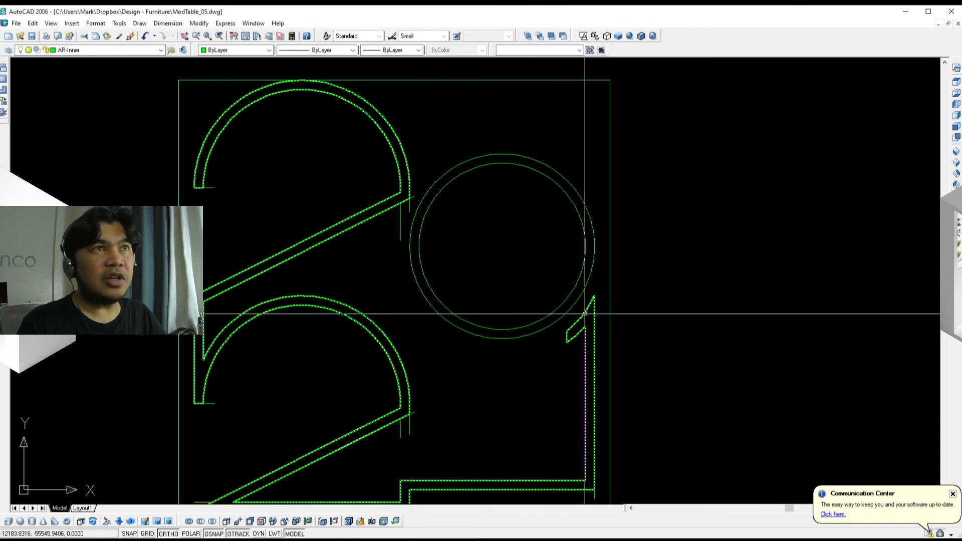
{"action": "scroll", "coordinate": [586, 315], "scroll_direction": "up", "scroll_amount": 6}
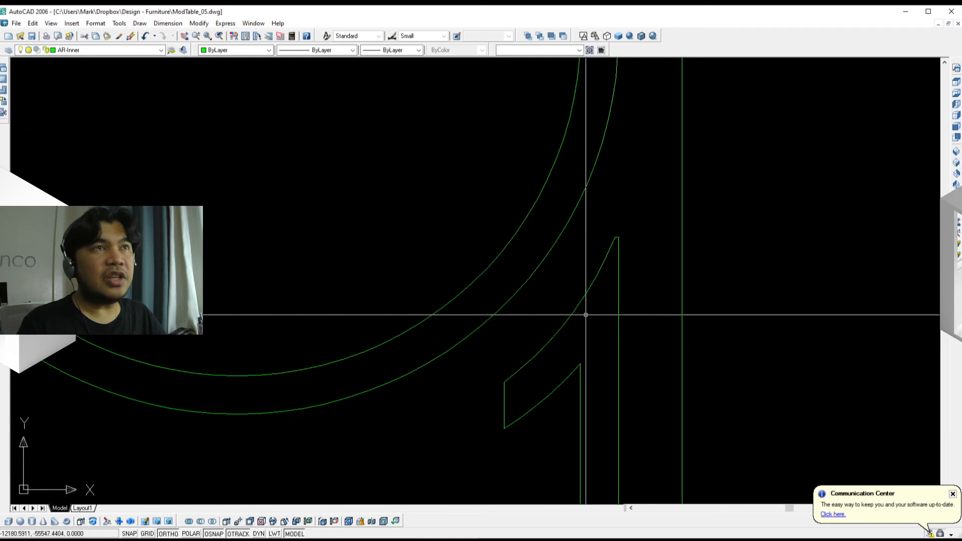
{"action": "scroll", "coordinate": [549, 358], "scroll_direction": "down", "scroll_amount": 5}
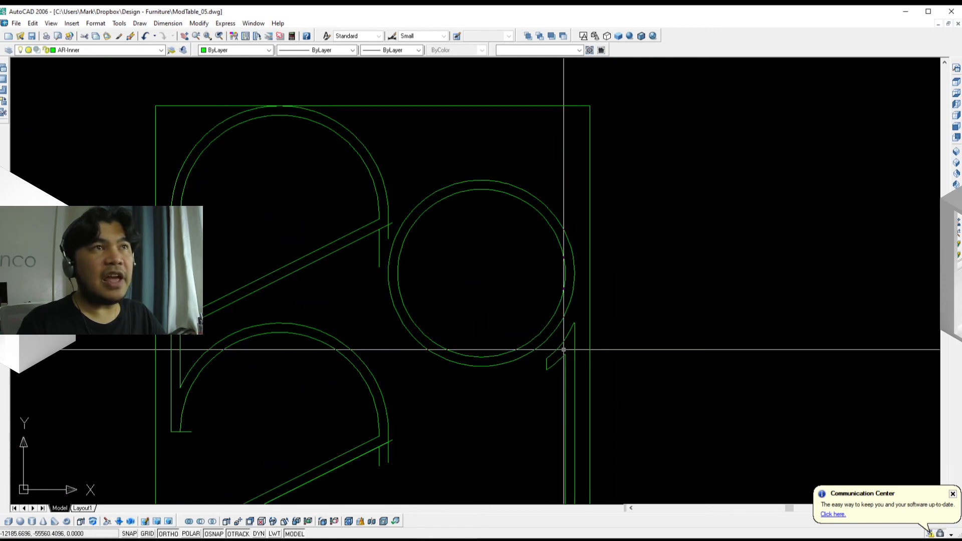
{"action": "scroll", "coordinate": [521, 367], "scroll_direction": "up", "scroll_amount": 4}
{"action": "scroll", "coordinate": [600, 270], "scroll_direction": "down", "scroll_amount": 6}
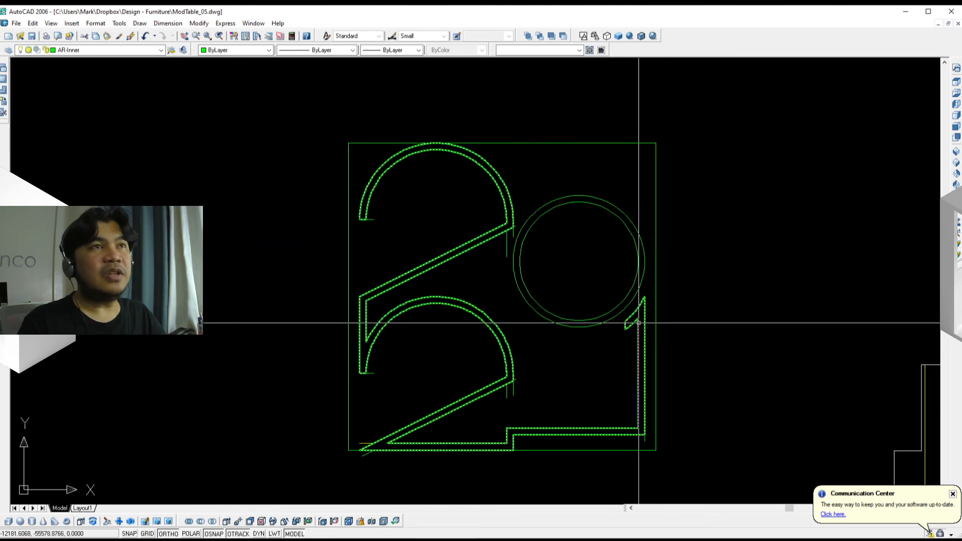
- Extend the upper diagonal line of the lower 2 to the frame's right edge and inspect where it crosses the 1's flag
{"action": "mouse_move", "coordinate": [457, 408]}
{"action": "middle_mouse_down"}
{"action": "mouse_move", "coordinate": [507, 351]}
{"action": "mouse_move", "coordinate": [441, 362]}
{"action": "middle_mouse_up"}
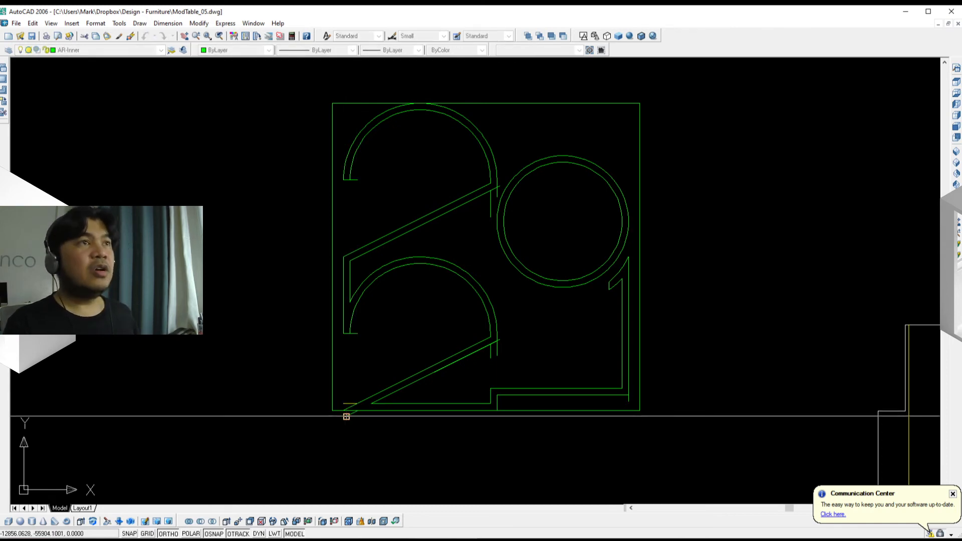
{"action": "scroll", "coordinate": [346, 411], "scroll_direction": "up", "scroll_amount": 4}
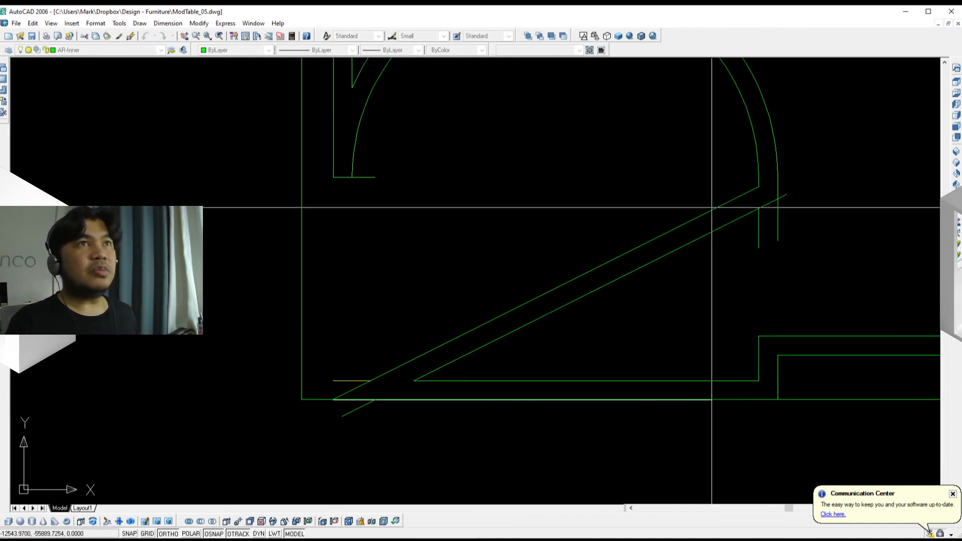
{"action": "middle_click_drag", "start_coordinate": [739, 199], "coordinate": [401, 328]}
{"action": "scroll", "coordinate": [428, 323], "scroll_direction": "down", "scroll_amount": 3}
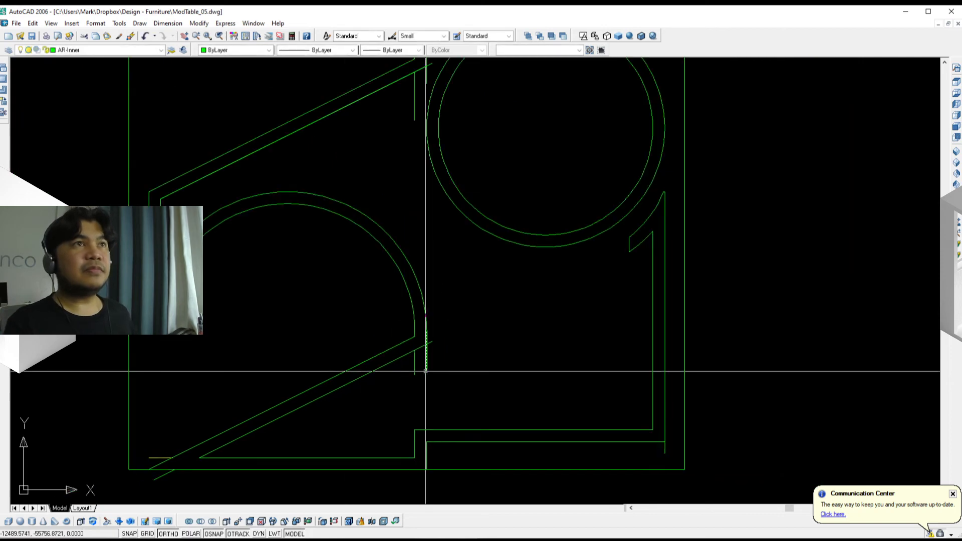
{"action": "scroll", "coordinate": [402, 375], "scroll_direction": "up", "scroll_amount": 1}
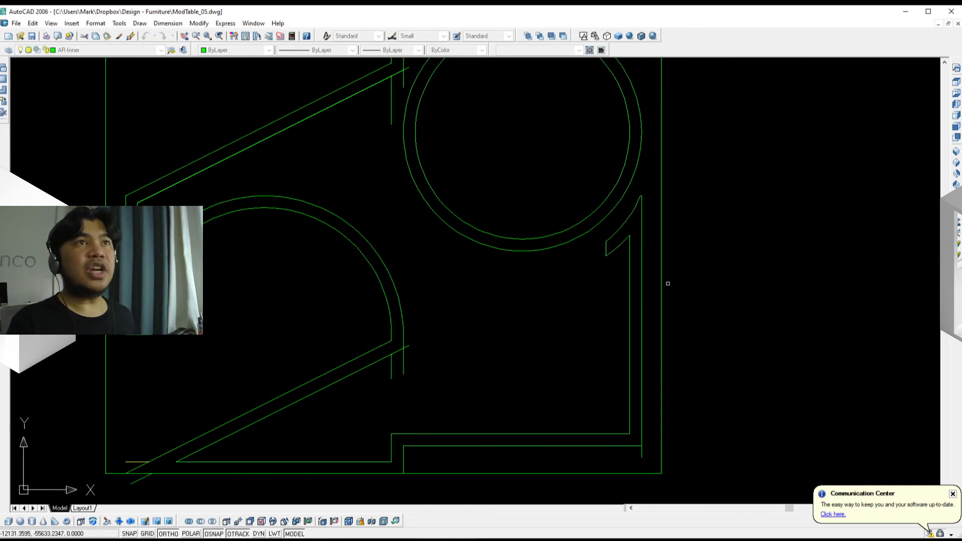
{"action": "left_click", "coordinate": [662, 284]}
{"action": "left_click", "coordinate": [662, 284]}
{"action": "key", "text": "Return"}
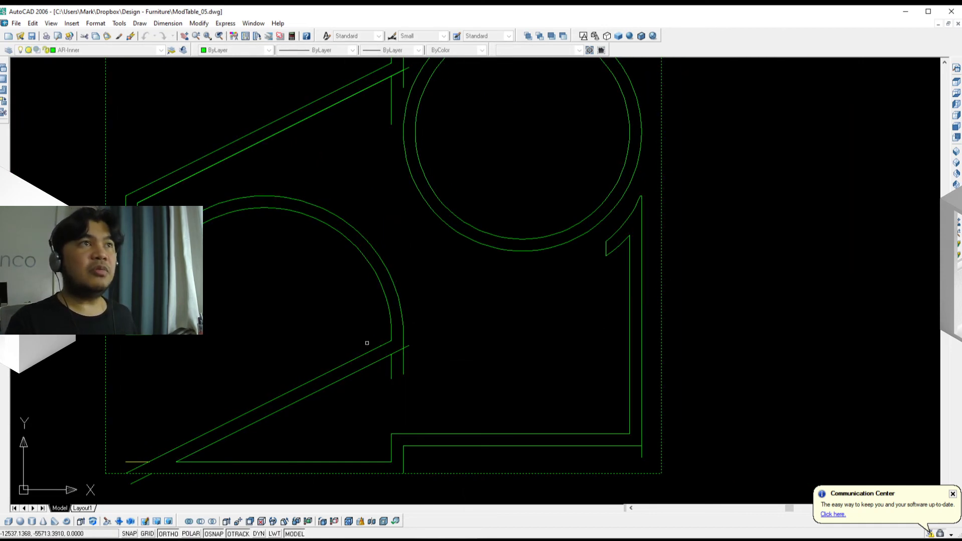
{"action": "left_click", "coordinate": [372, 352]}
{"action": "middle_click_drag", "start_coordinate": [551, 307], "coordinate": [475, 334]}
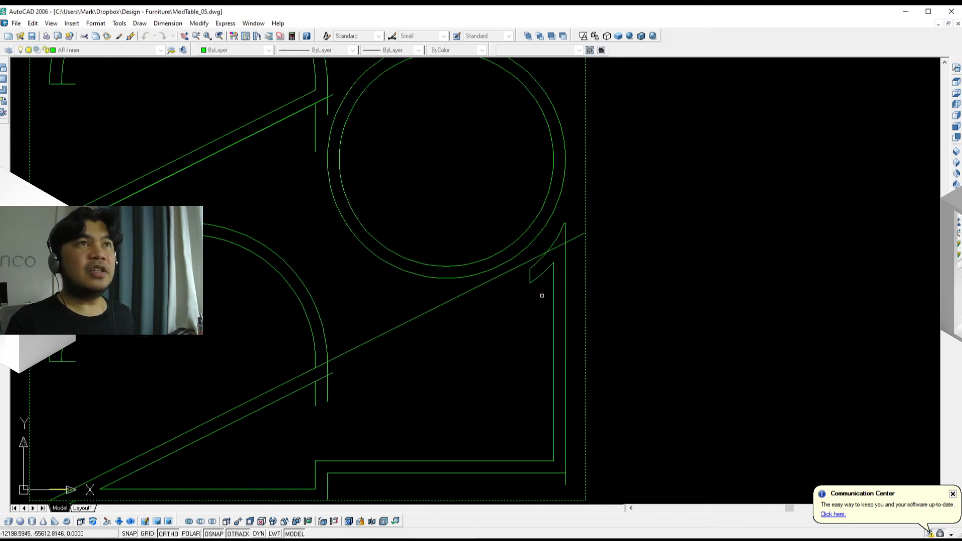
{"action": "scroll", "coordinate": [569, 226], "scroll_direction": "up", "scroll_amount": 5}
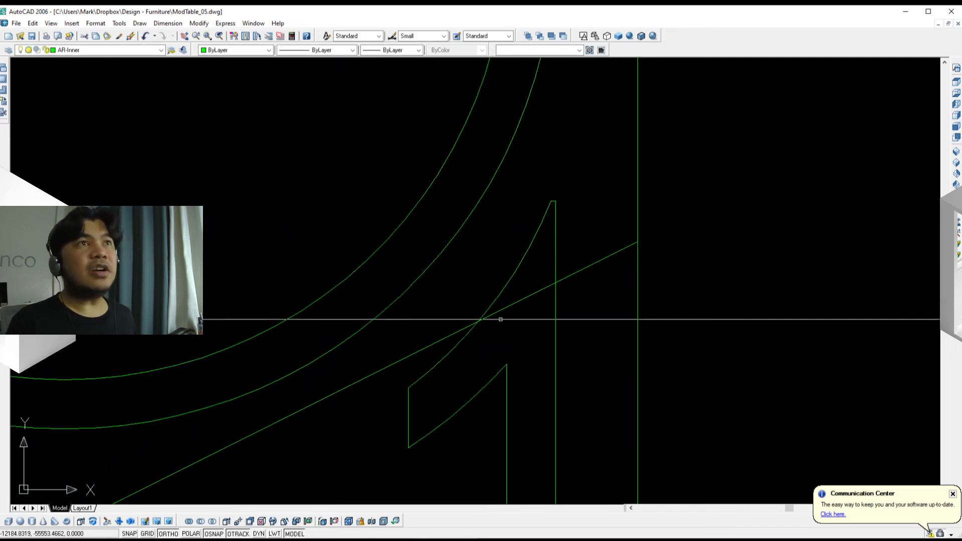
{"action": "scroll", "coordinate": [480, 334], "scroll_direction": "down", "scroll_amount": 5}
{"action": "scroll", "coordinate": [487, 341], "scroll_direction": "up", "scroll_amount": 3}
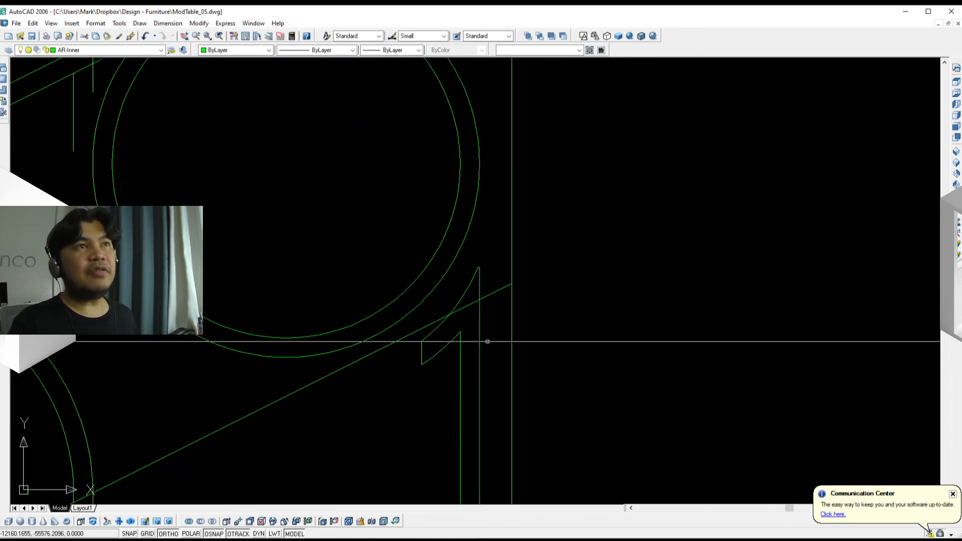
- Highlight the extended diagonal of the lower 2 and examine its path across the whole unfinished layout
{"action": "mouse_move", "coordinate": [475, 309]}
{"action": "middle_mouse_down"}
{"action": "mouse_move", "coordinate": [521, 310]}
{"action": "mouse_move", "coordinate": [542, 338]}
{"action": "middle_mouse_up"}
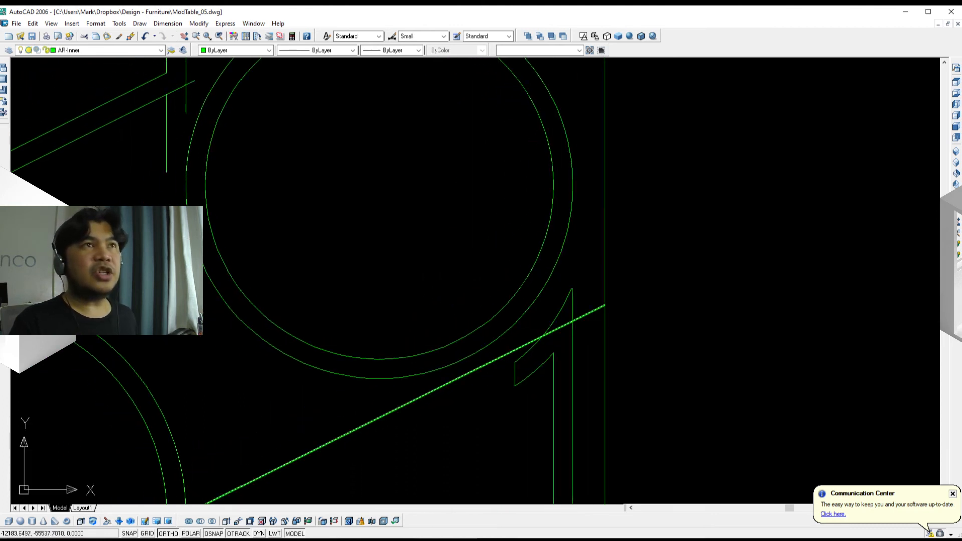
{"action": "left_click", "coordinate": [592, 312]}
{"action": "scroll", "coordinate": [592, 313], "scroll_direction": "down", "scroll_amount": 6}
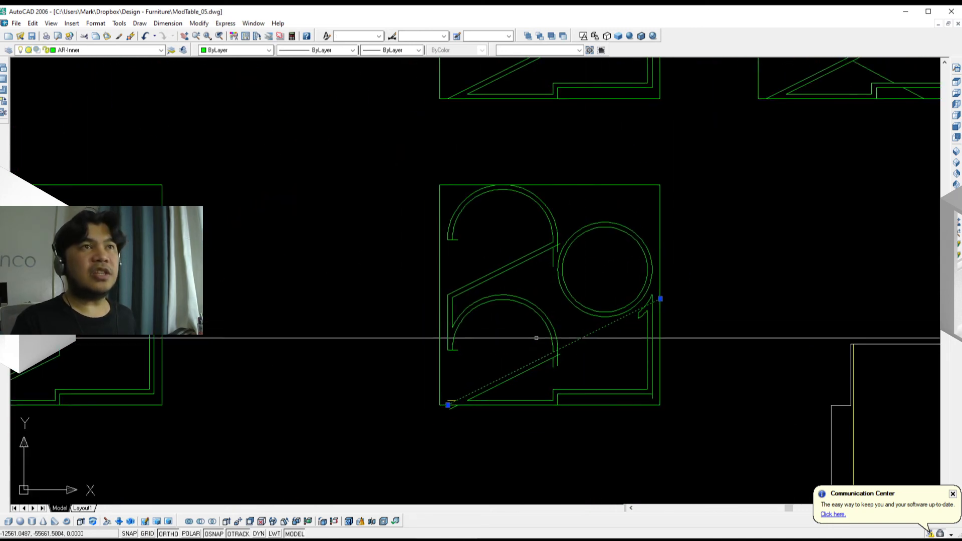
{"action": "middle_click_drag", "start_coordinate": [529, 394], "coordinate": [570, 354]}
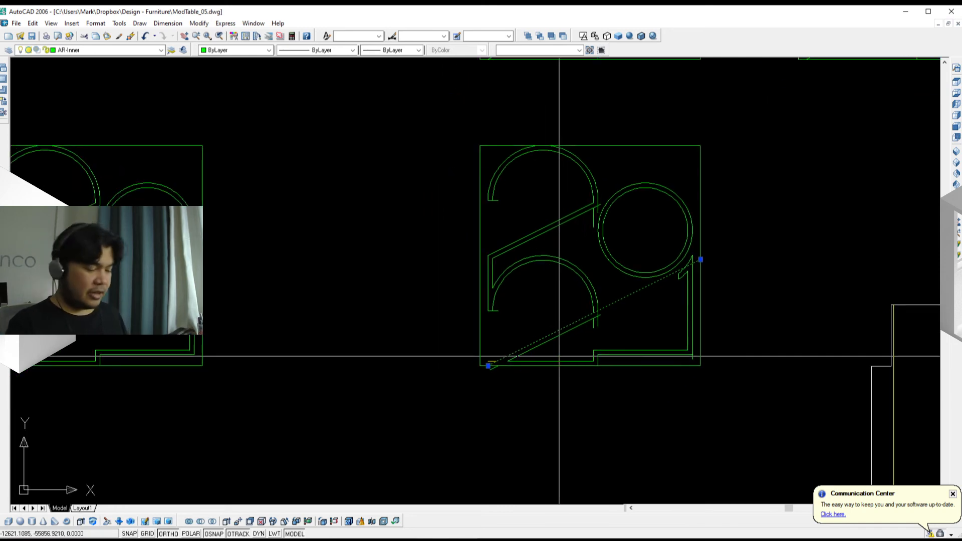
{"action": "key", "text": "Escape"}
- Examine the finished 2021 layout beside the unfinished one, focusing on the area between the lower 2, the 0 and the 1's flag
{"action": "middle_click_drag", "start_coordinate": [473, 358], "coordinate": [704, 368]}
{"action": "scroll", "coordinate": [362, 334], "scroll_direction": "up", "scroll_amount": 3}
{"action": "middle_click_drag", "start_coordinate": [362, 334], "coordinate": [473, 351]}
{"action": "scroll", "coordinate": [362, 334], "scroll_direction": "down", "scroll_amount": 2}
{"action": "left_click", "coordinate": [528, 349]}
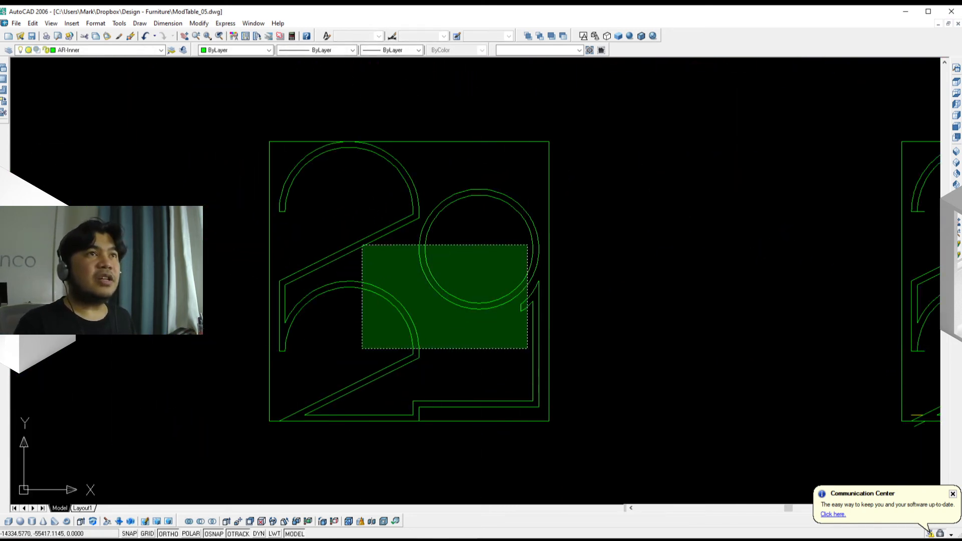
{"action": "left_click", "coordinate": [362, 246]}
{"action": "scroll", "coordinate": [505, 368], "scroll_direction": "down", "scroll_amount": 10}
{"action": "scroll", "coordinate": [473, 364], "scroll_direction": "up", "scroll_amount": 9}
{"action": "middle_click_drag", "start_coordinate": [647, 349], "coordinate": [464, 390]}
{"action": "scroll", "coordinate": [369, 340], "scroll_direction": "up", "scroll_amount": 3}
{"action": "scroll", "coordinate": [366, 338], "scroll_direction": "down", "scroll_amount": 2}
{"action": "scroll", "coordinate": [459, 342], "scroll_direction": "down", "scroll_amount": 4}
{"action": "scroll", "coordinate": [474, 368], "scroll_direction": "up", "scroll_amount": 6}
{"action": "key", "text": "Escape"}
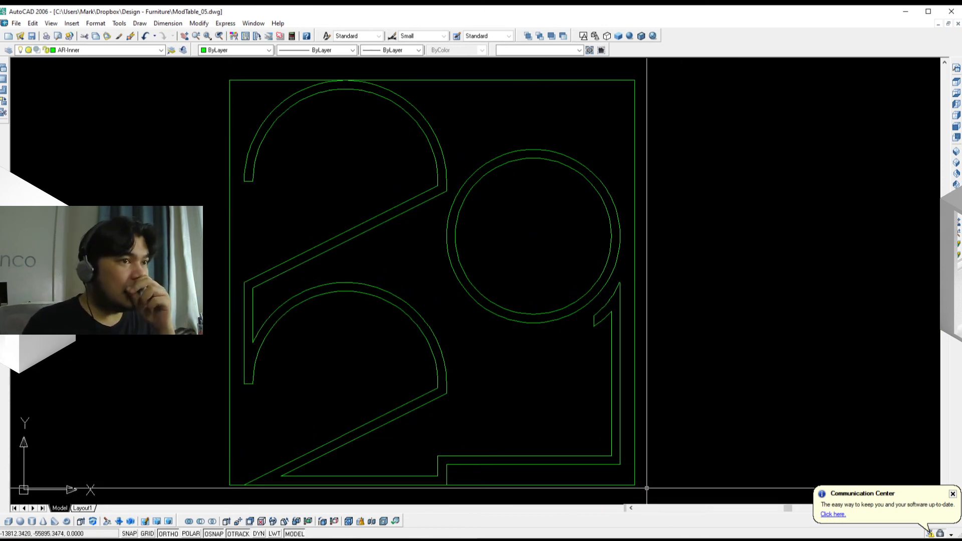
{"action": "middle_click_drag", "start_coordinate": [647, 488], "coordinate": [651, 488]}
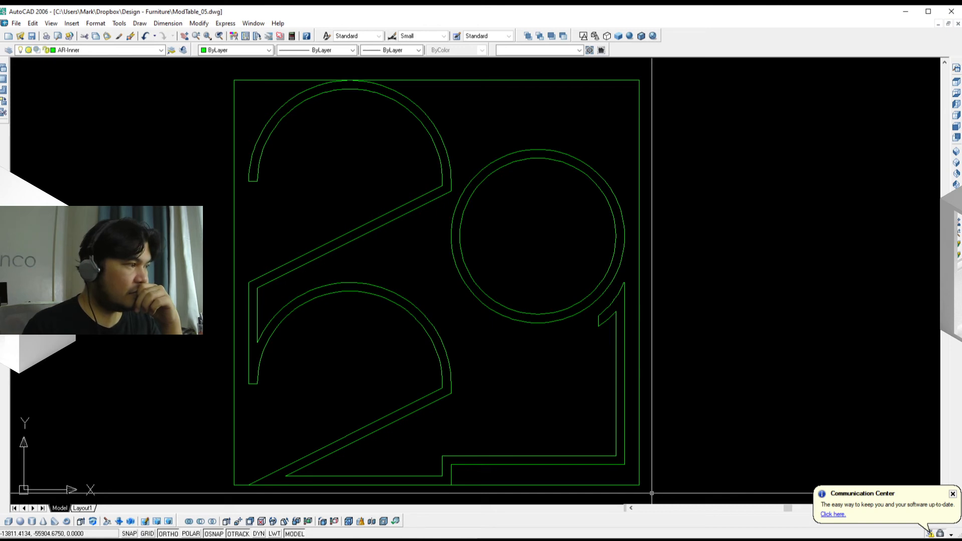
- Switch to XnView to compare the PopStyle_Square_2k21.jpg graphic with the finished AutoCAD layout
{"action": "key", "text": "alt+Tab"}
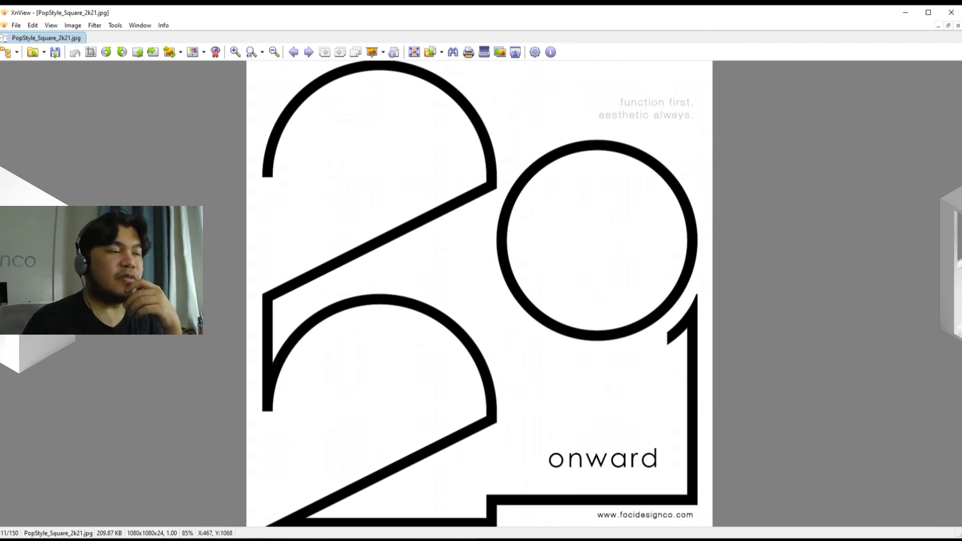
{"action": "key", "text": "alt+Tab"}
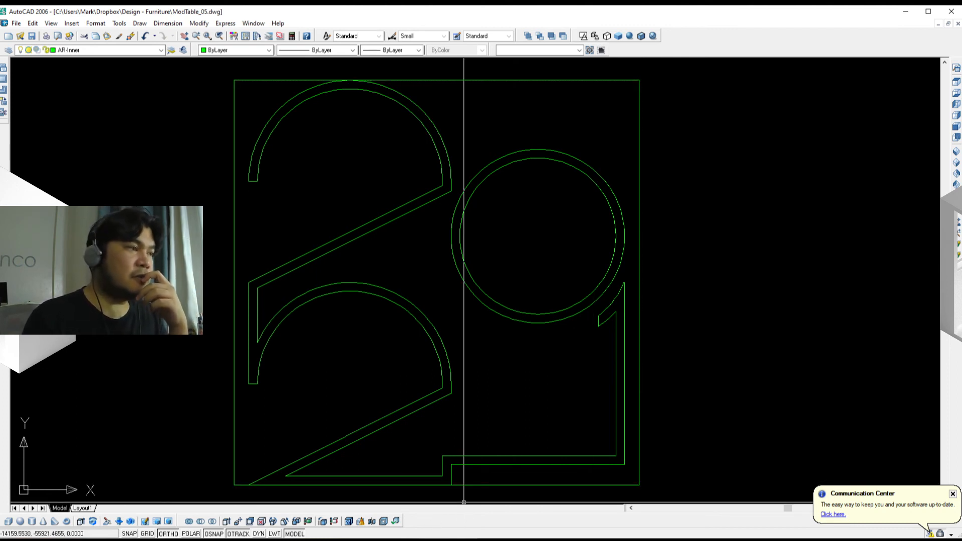
{"action": "key", "text": "alt+Tab"}
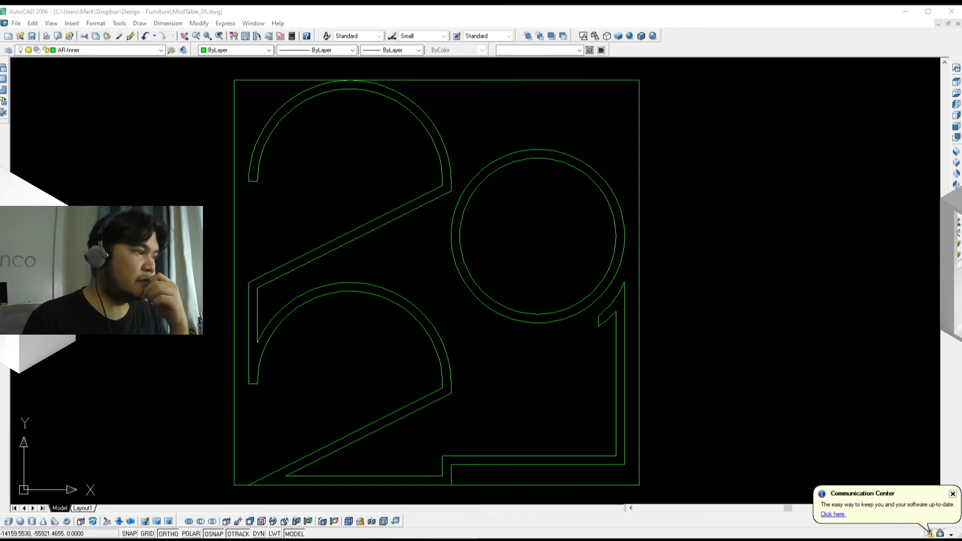